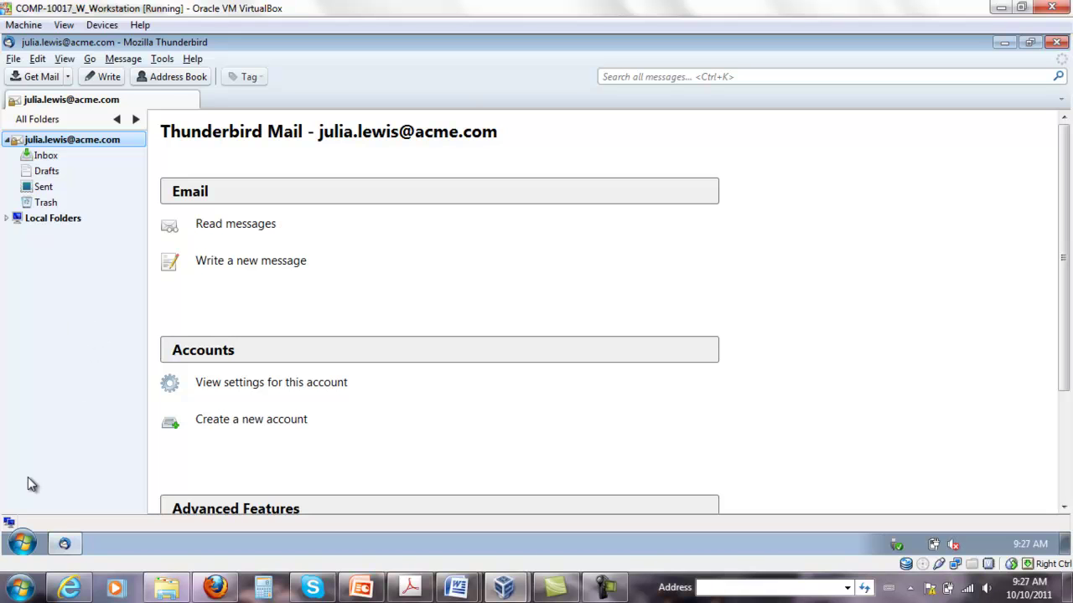
Launch certmgr.msc from the Start menu search
left_click(22, 544)
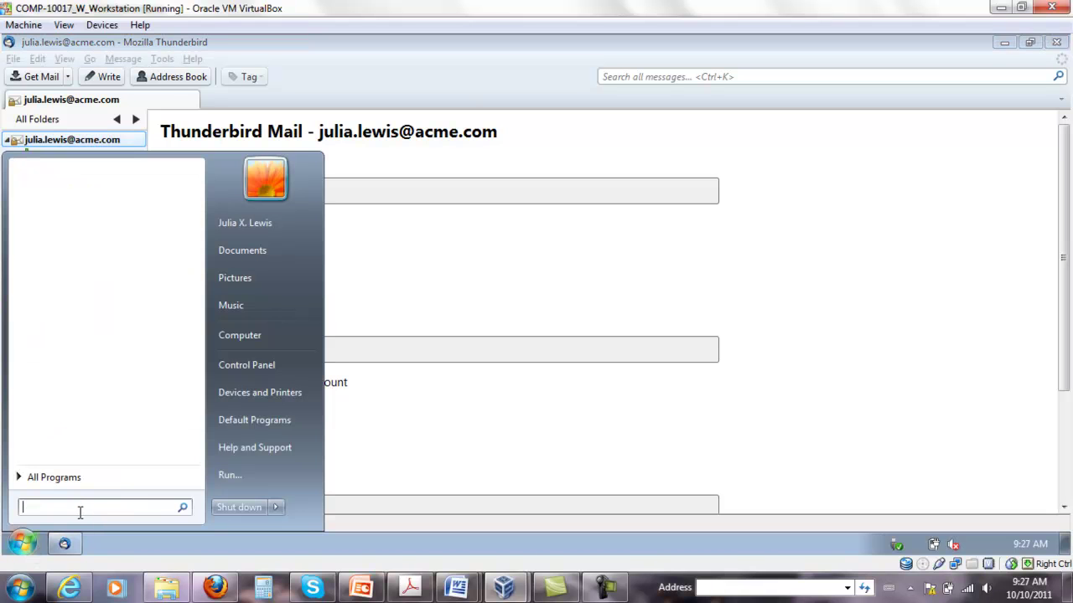
type("certmgr.msc")
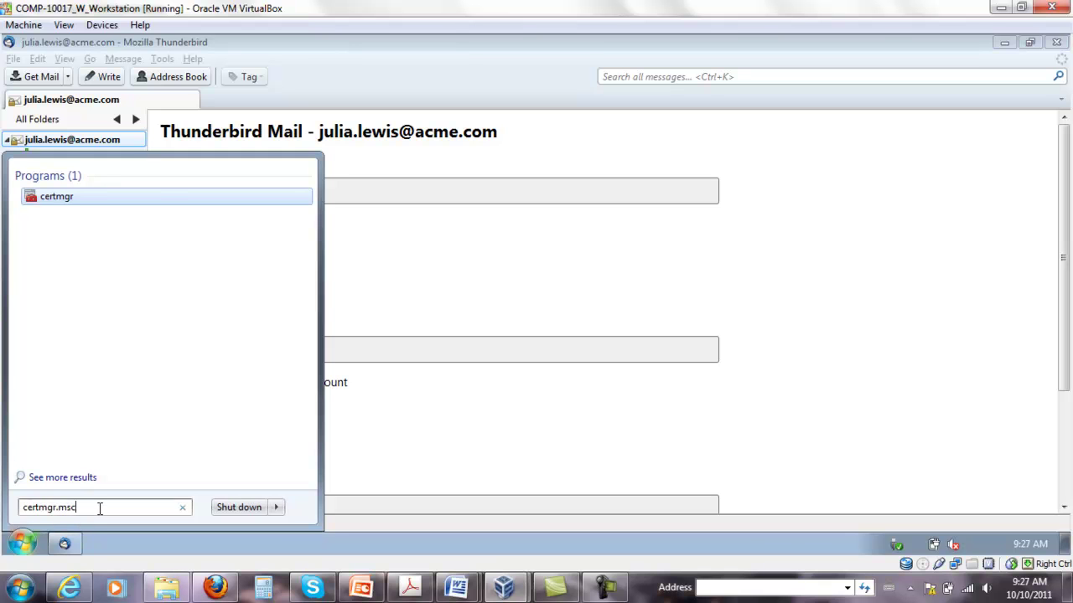
key("Return")
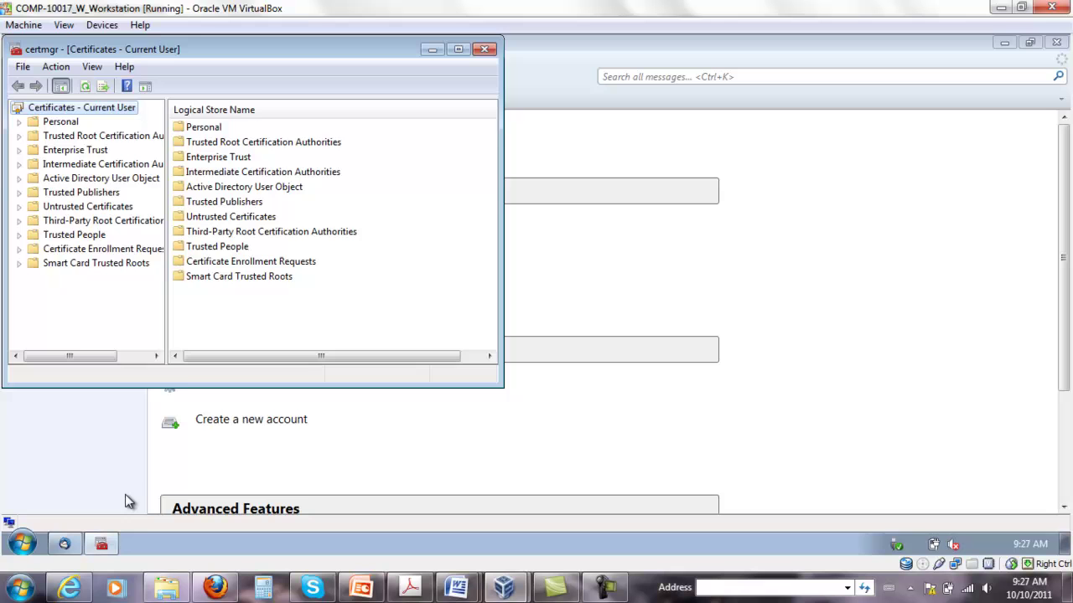
left_click_drag(156, 53, 435, 120)
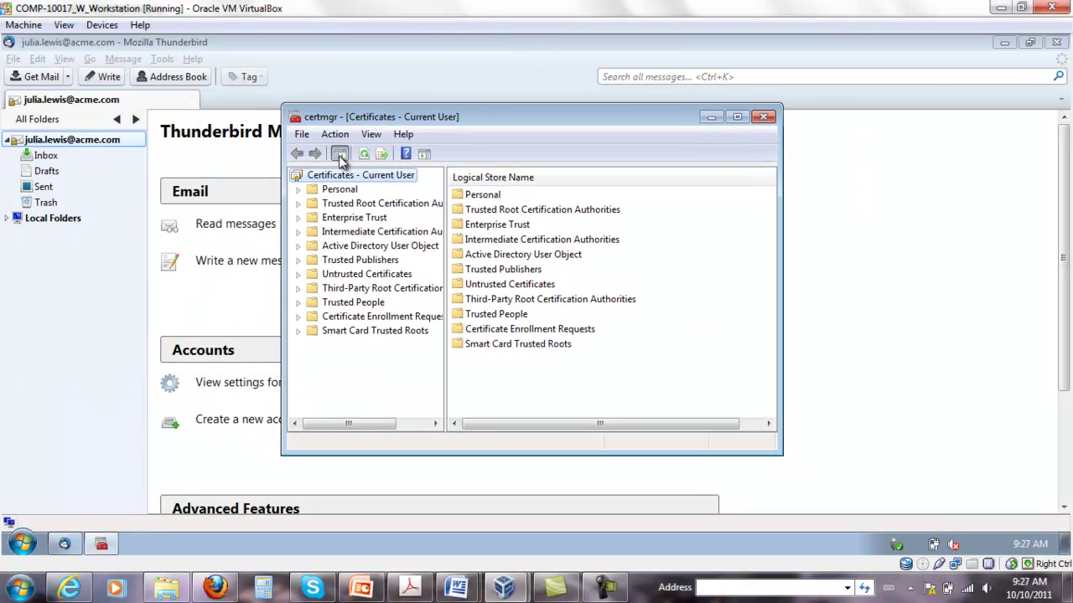
Open the Personal Certificates store and select the certificate issued by ACME Corporation Root CA
left_click(298, 190)
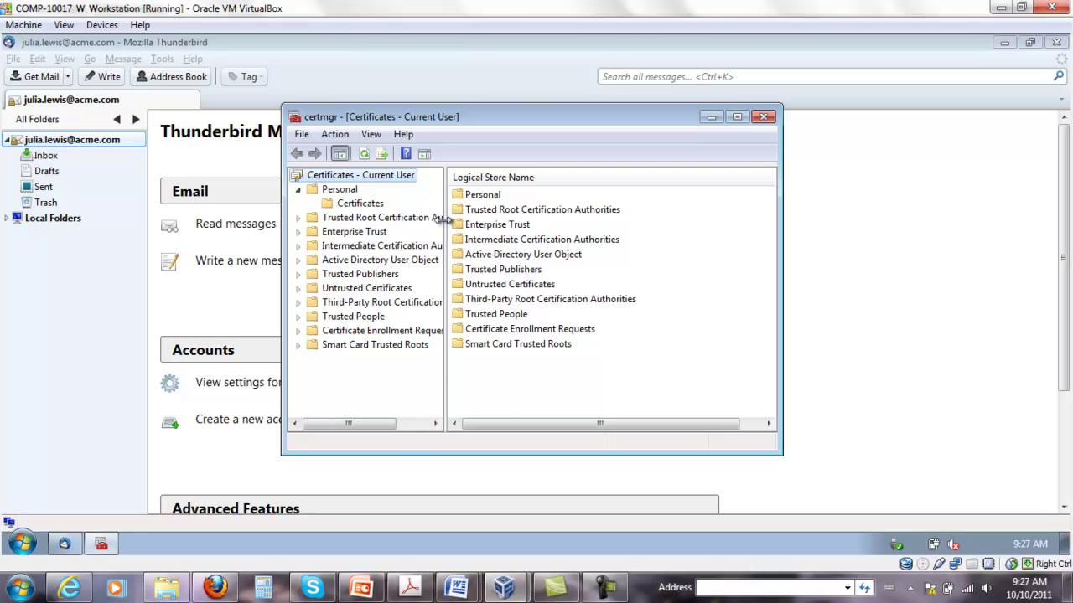
left_click_drag(444, 219, 496, 222)
left_click(352, 203)
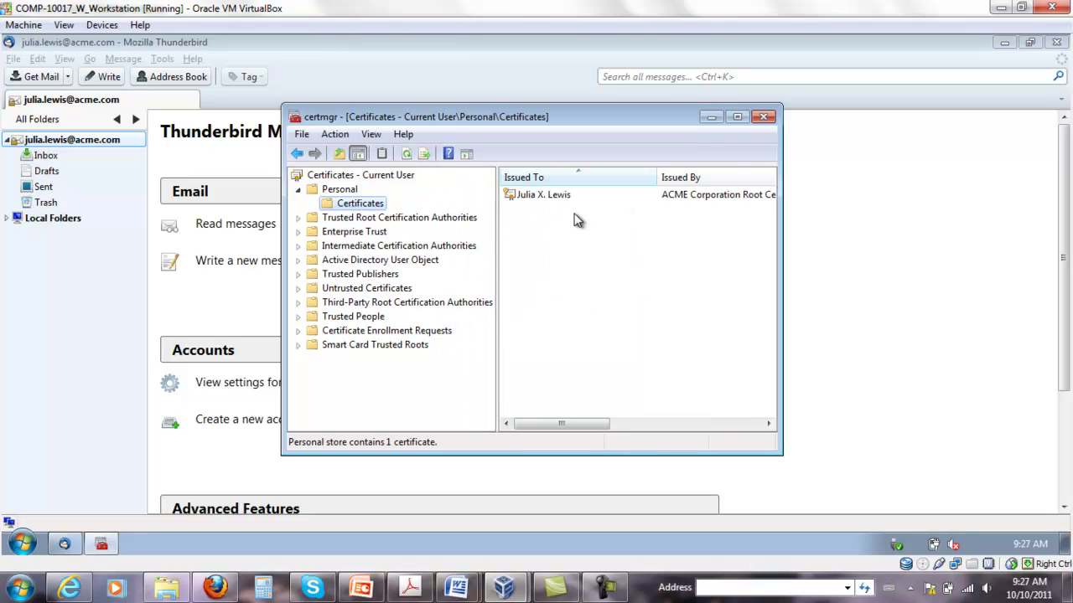
left_click(548, 199)
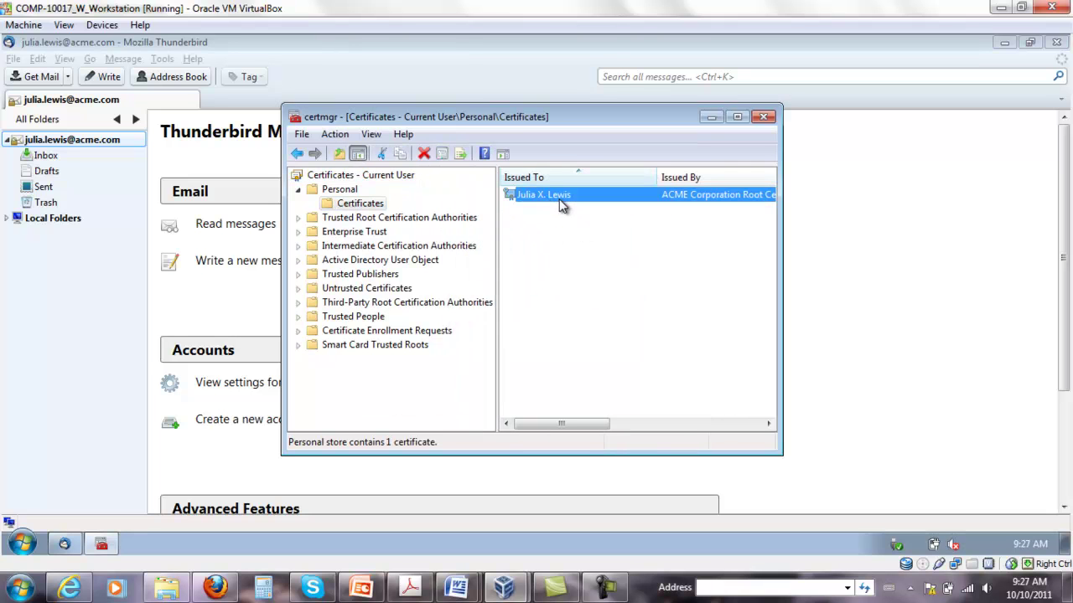
Start exporting the certificate and choose to include the private key
right_click(601, 199)
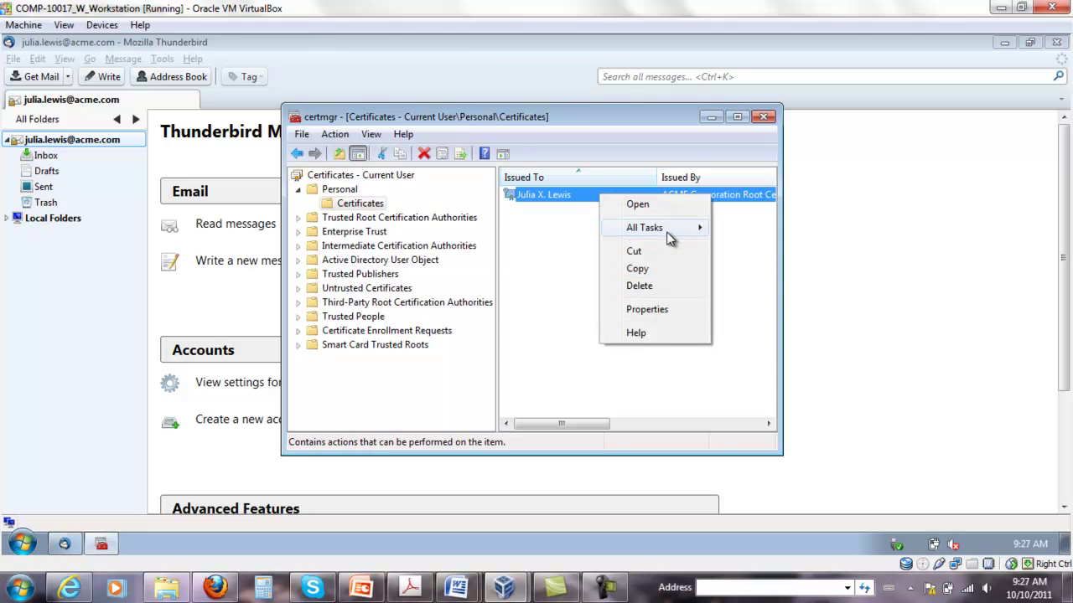
mouse_move(695, 227)
left_click(759, 316)
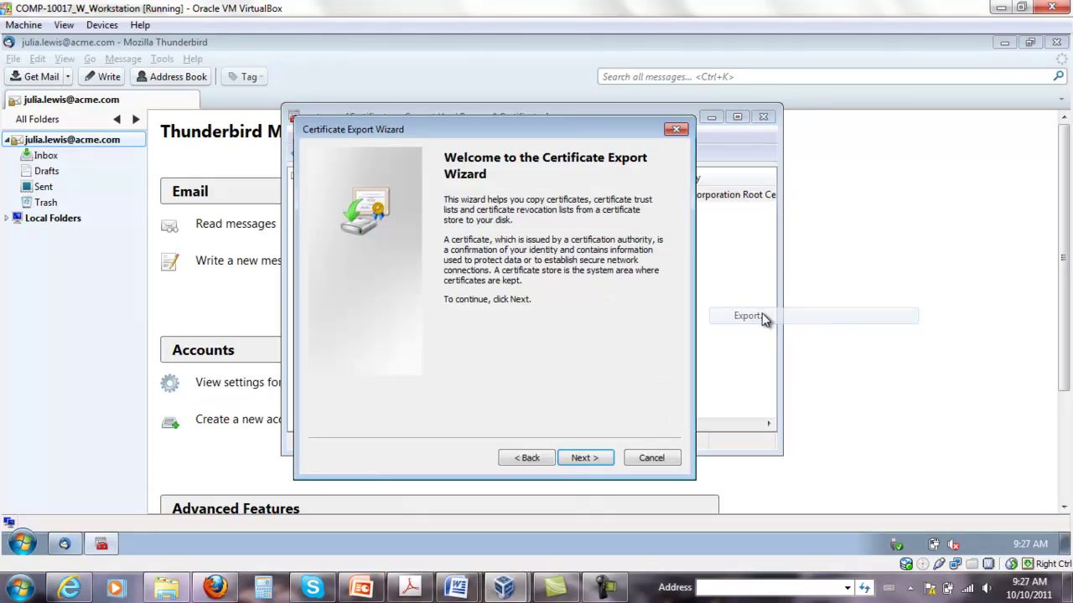
left_click(585, 457)
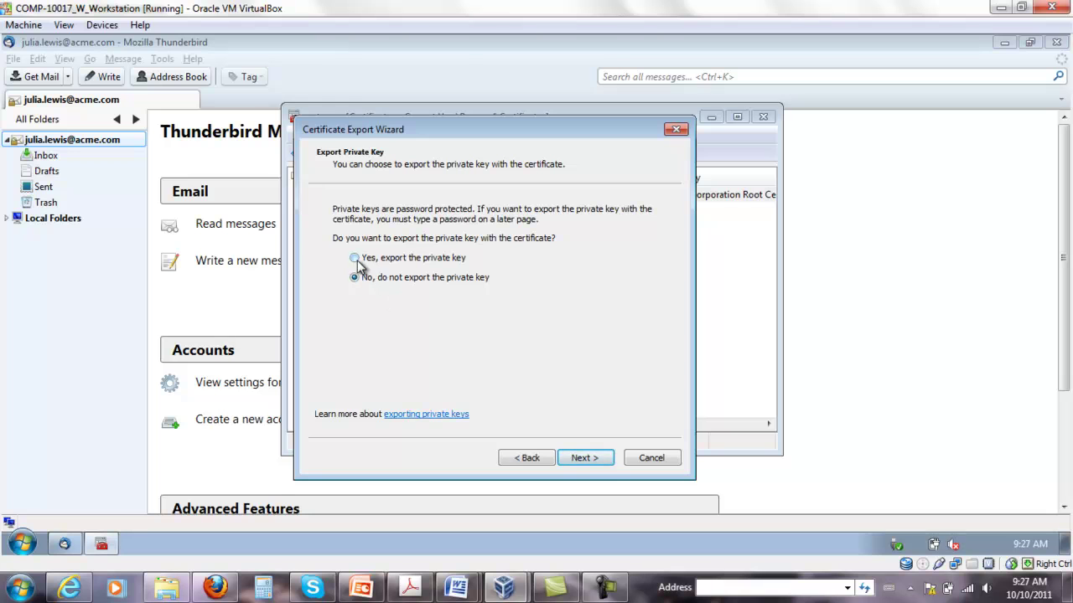
left_click(400, 260)
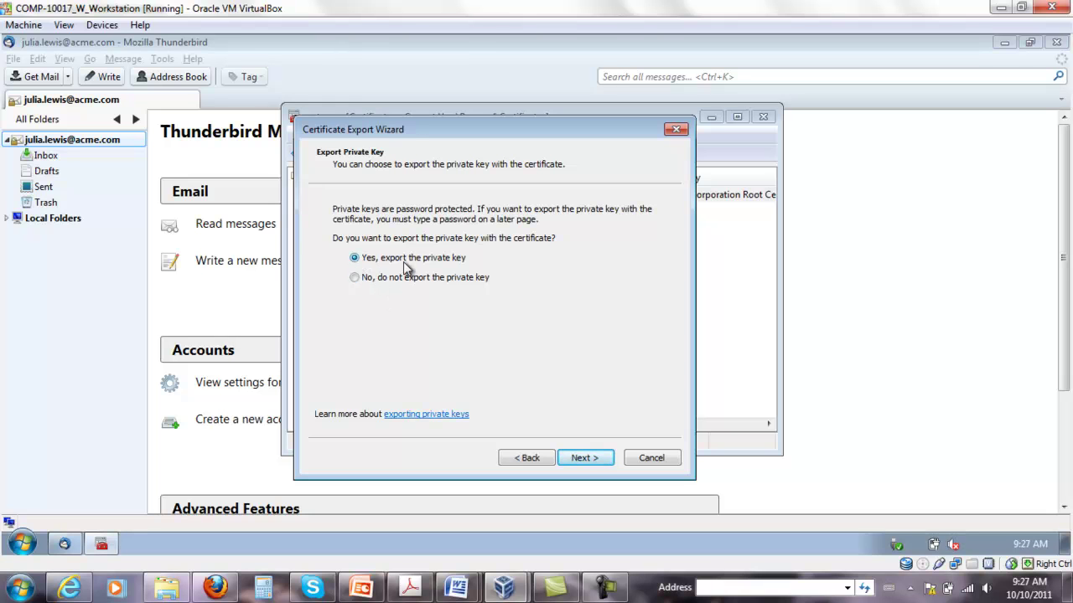
left_click(584, 459)
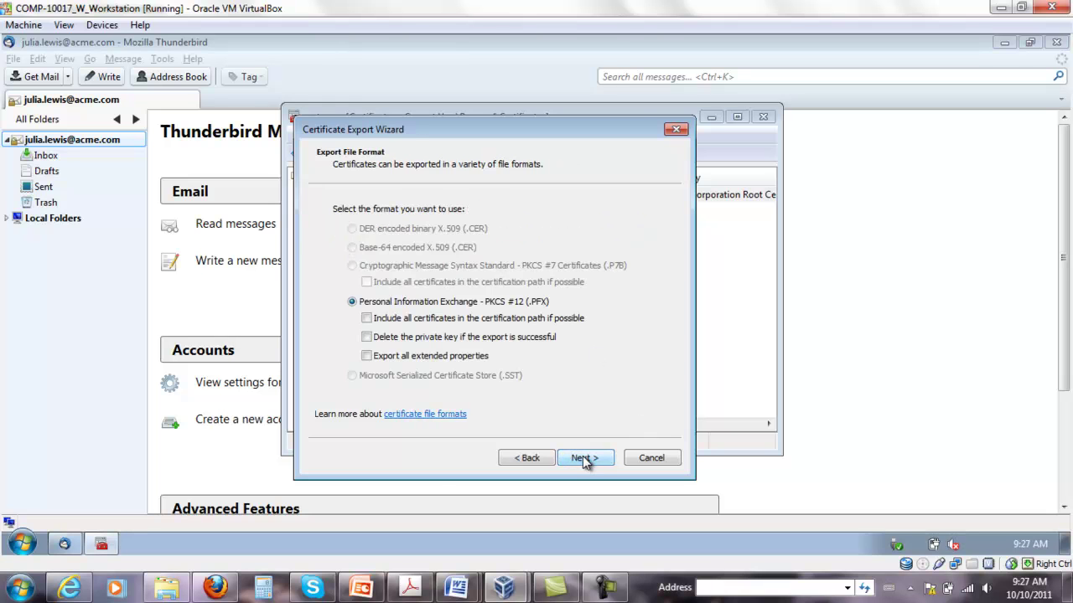
Include all certificates in the certification path and all extended properties, and set a protection password
left_click(366, 319)
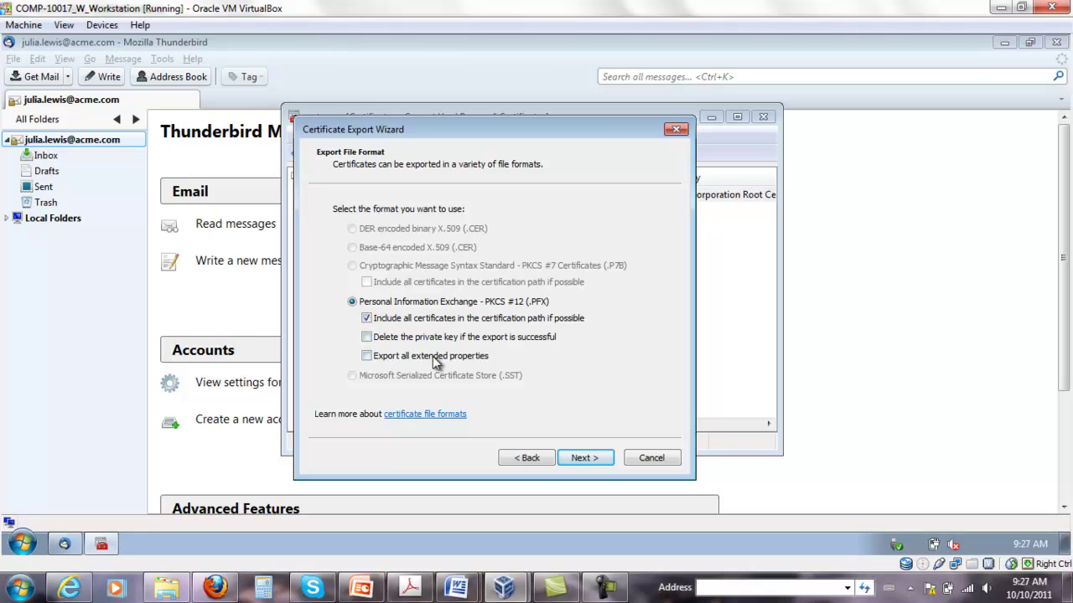
left_click(366, 356)
left_click(597, 460)
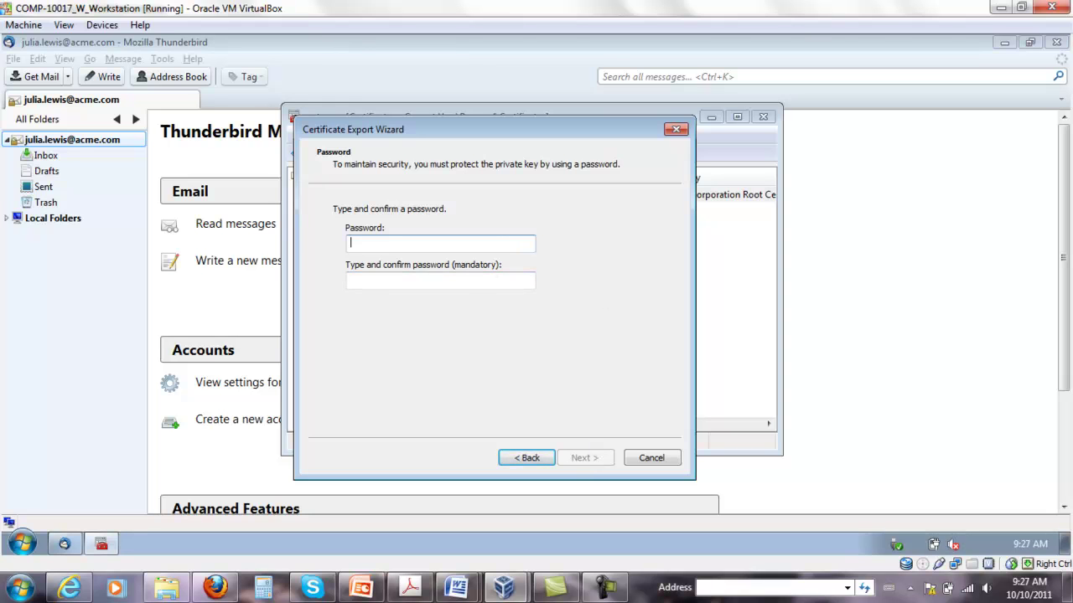
type("••")
left_click(440, 281)
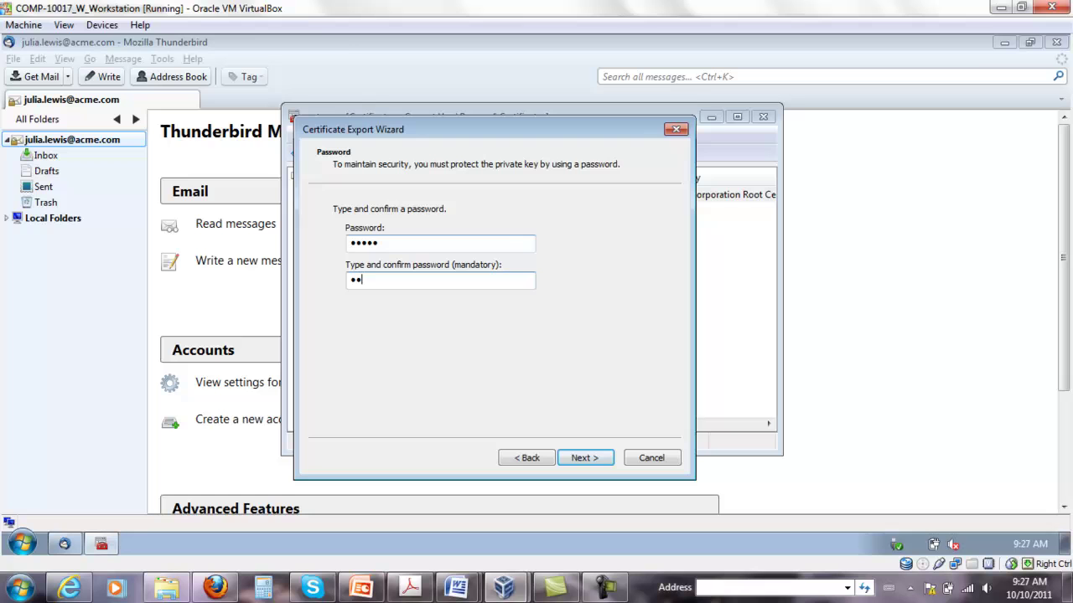
left_click(583, 460)
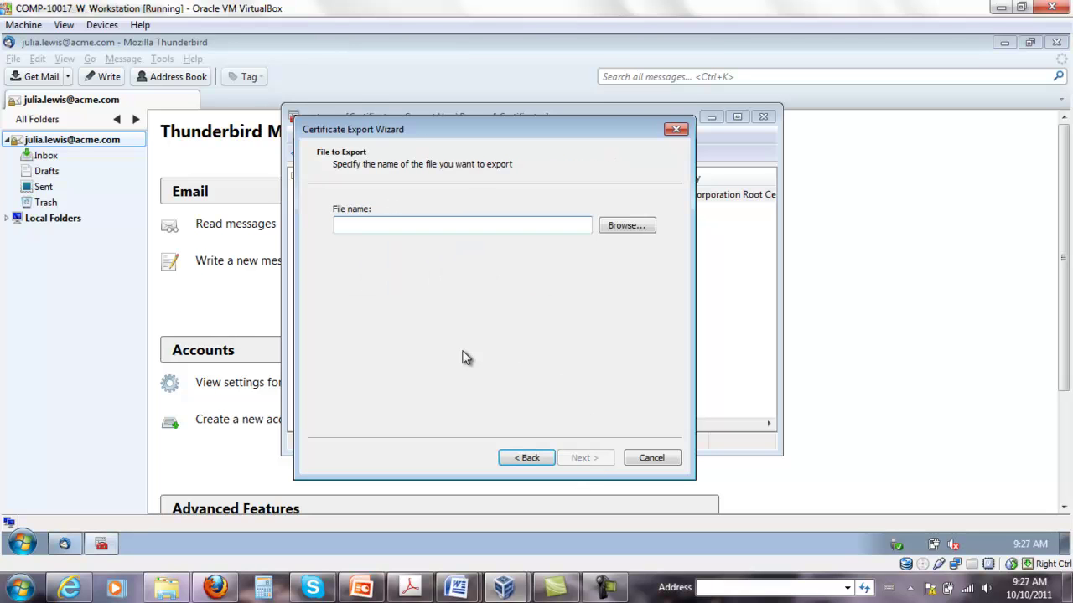
Save the export as julia cert.pfx in Documents, replacing the old file, and finish
left_click(627, 225)
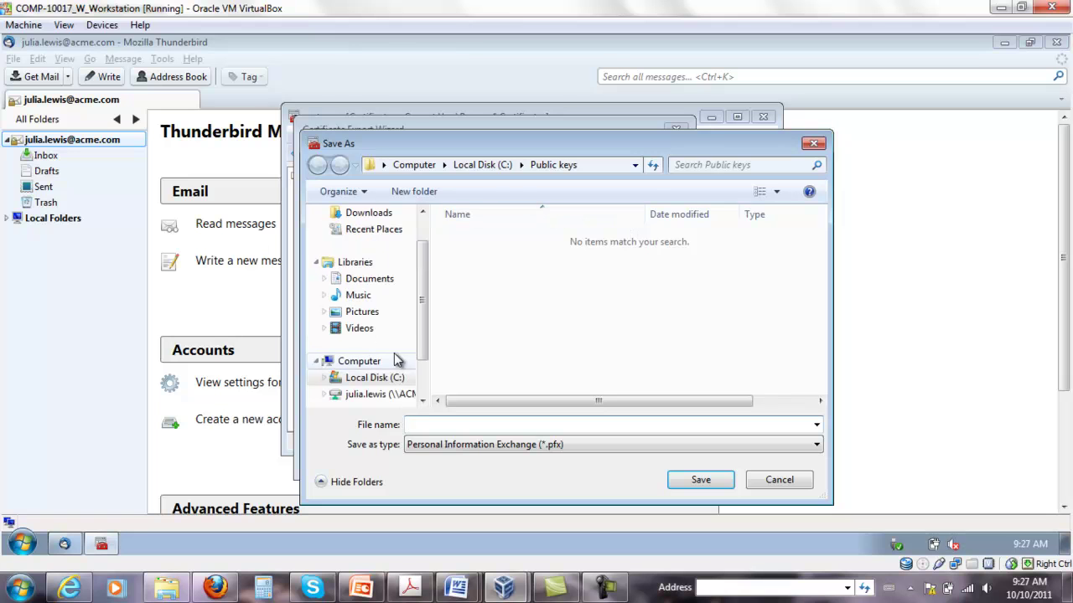
left_click_drag(422, 322, 432, 302)
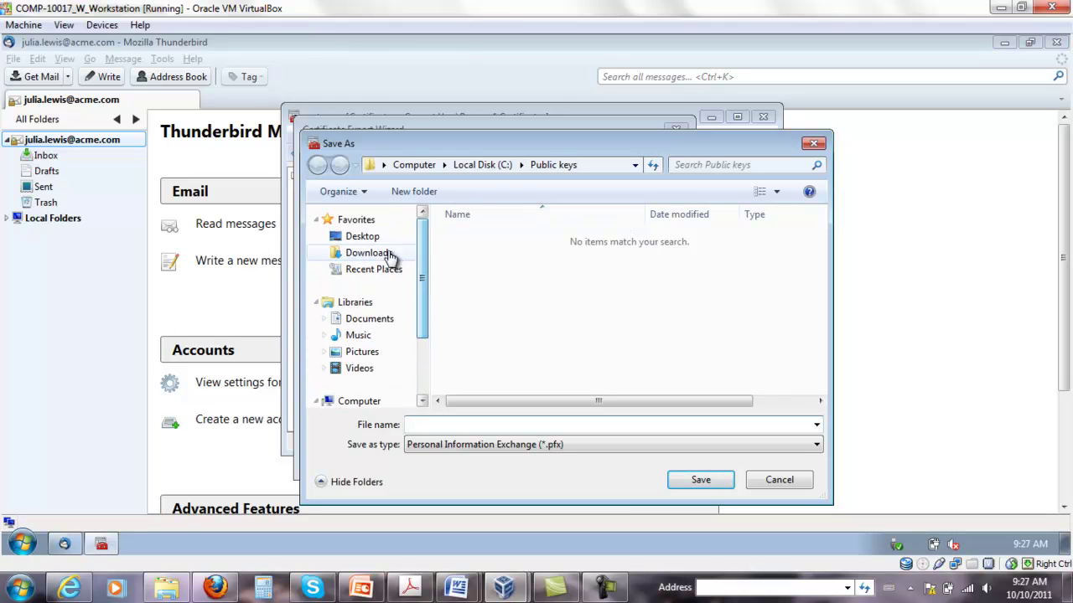
left_click(369, 318)
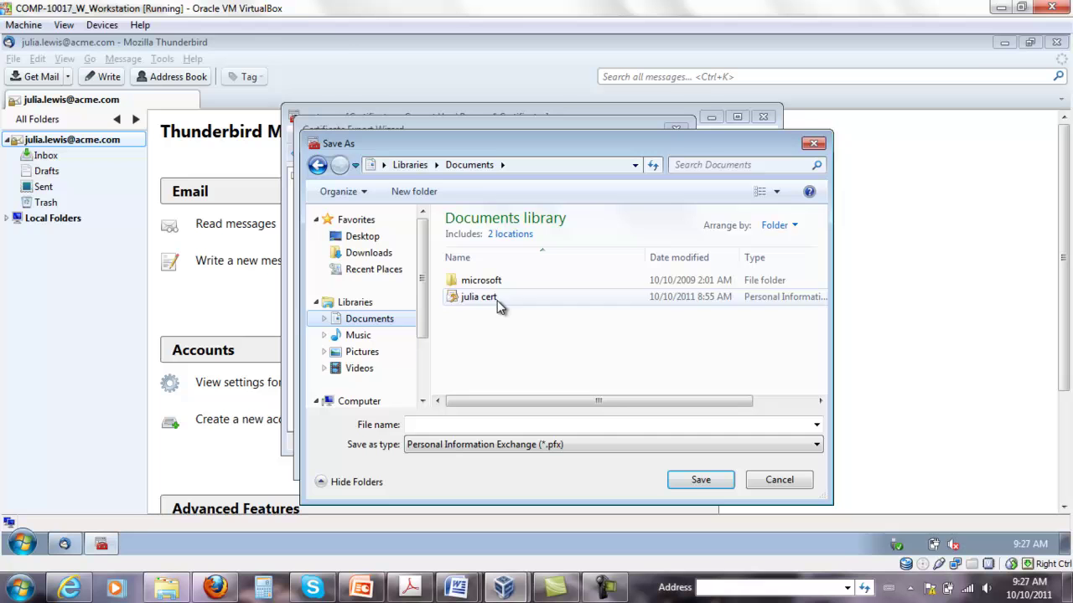
left_click(498, 300)
left_click(694, 483)
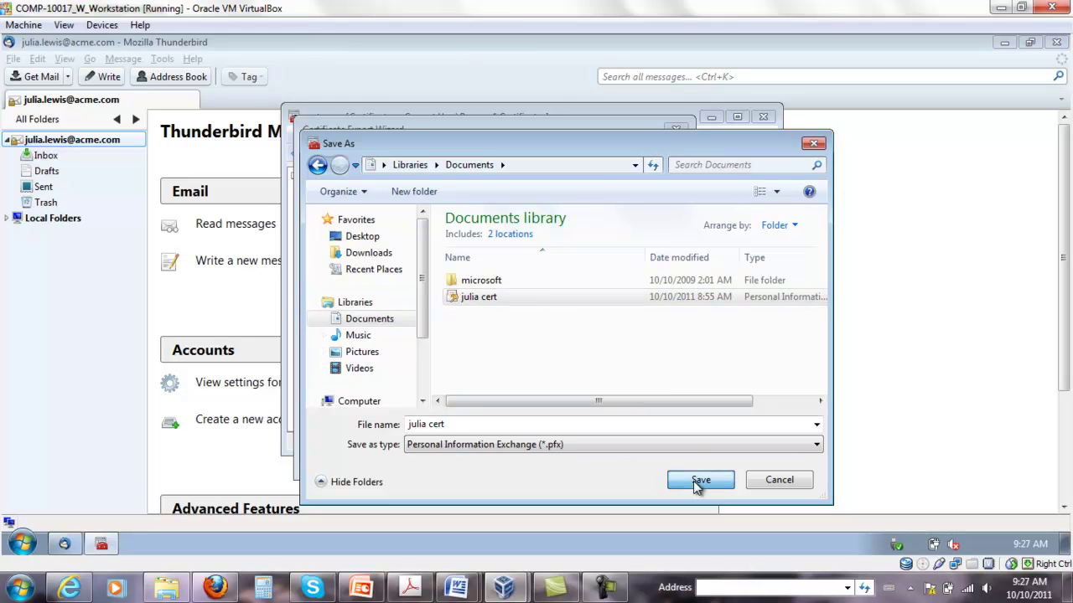
left_click(574, 291)
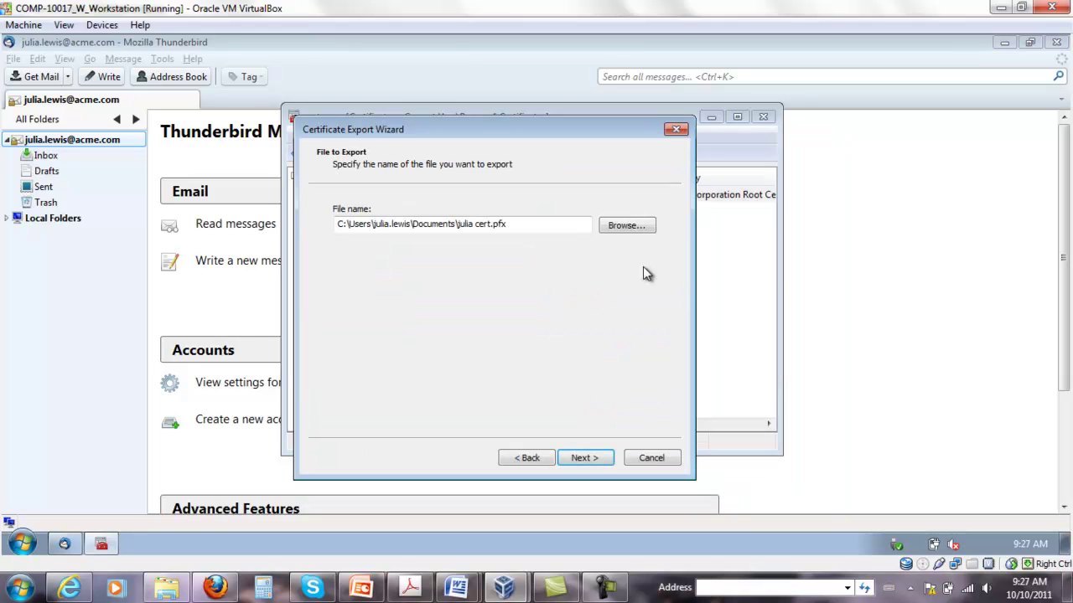
left_click(584, 458)
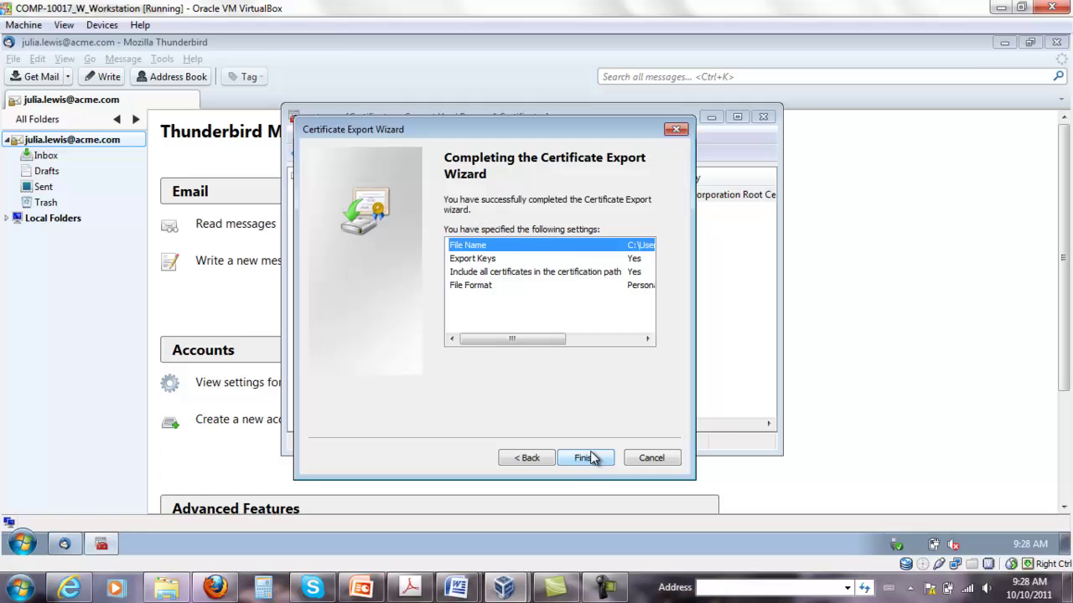
left_click(602, 460)
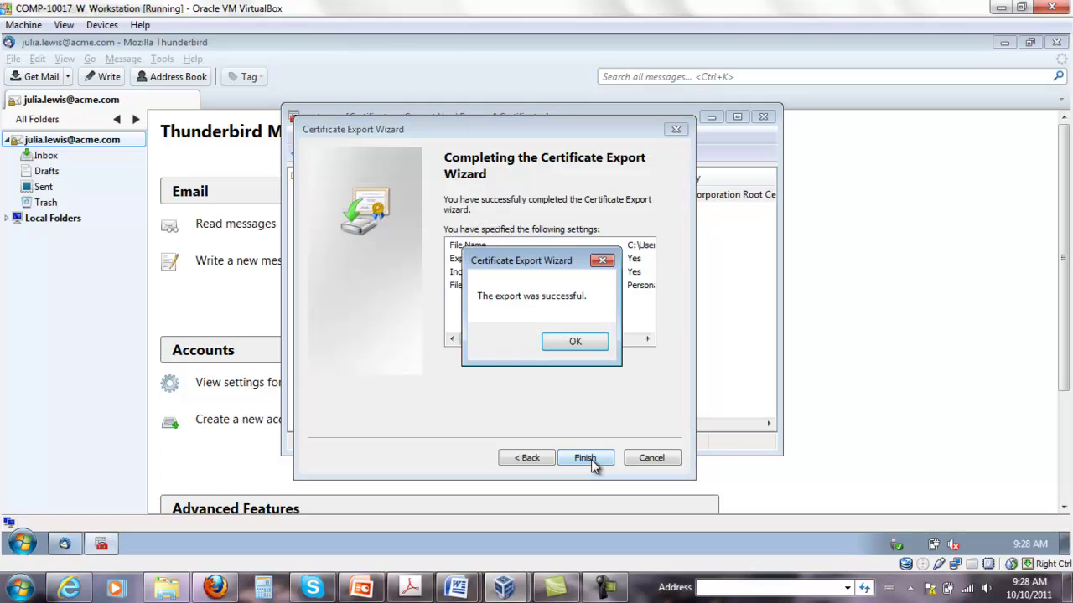
left_click(588, 339)
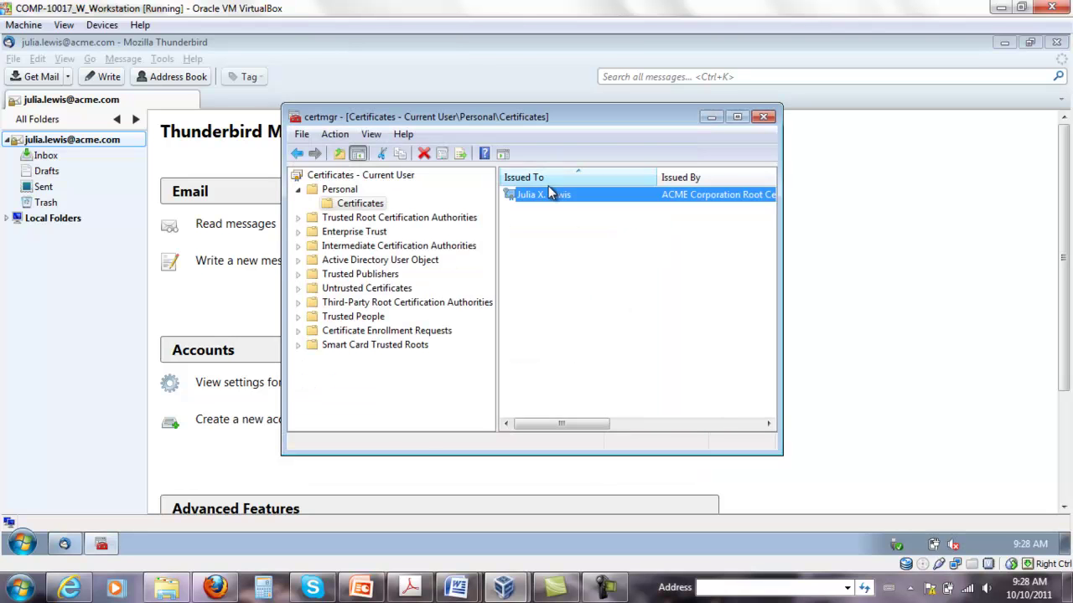
Close certmgr and open the certificate list in the Thunderbird account's Security settings
left_click(628, 280)
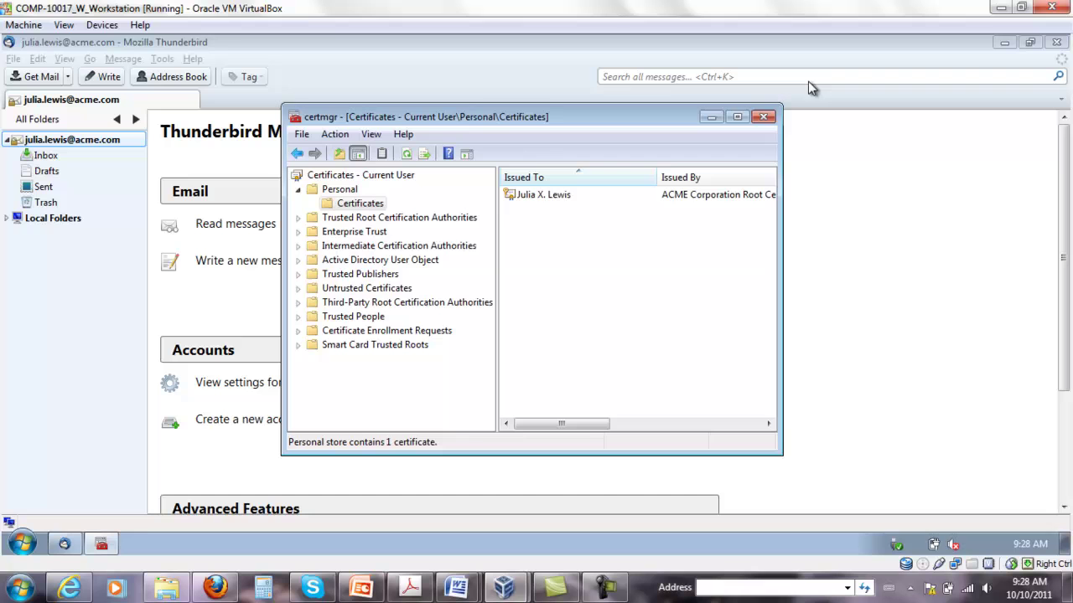
left_click(763, 117)
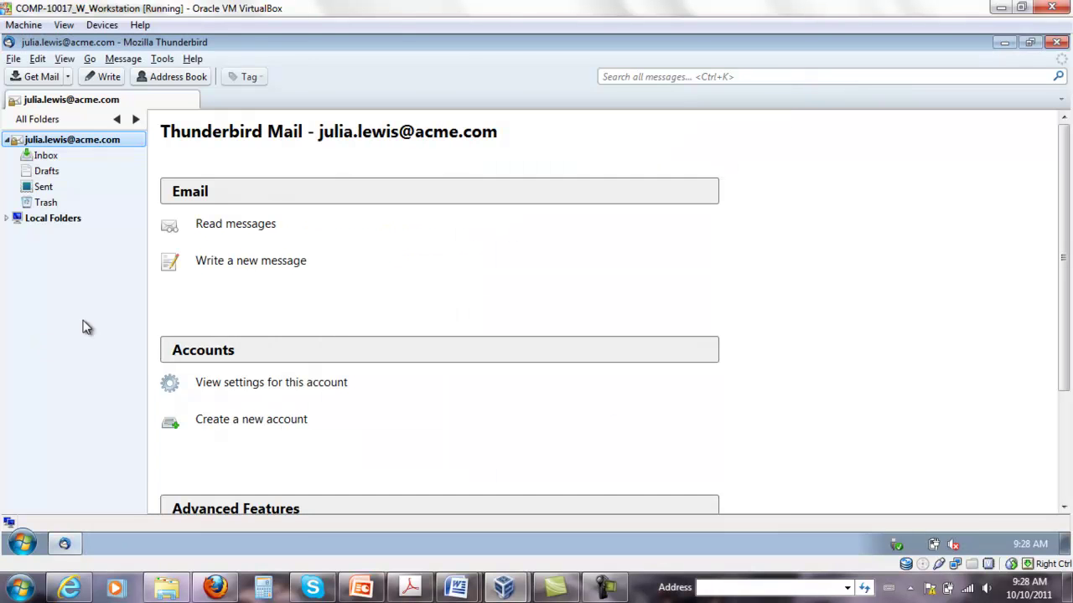
right_click(89, 145)
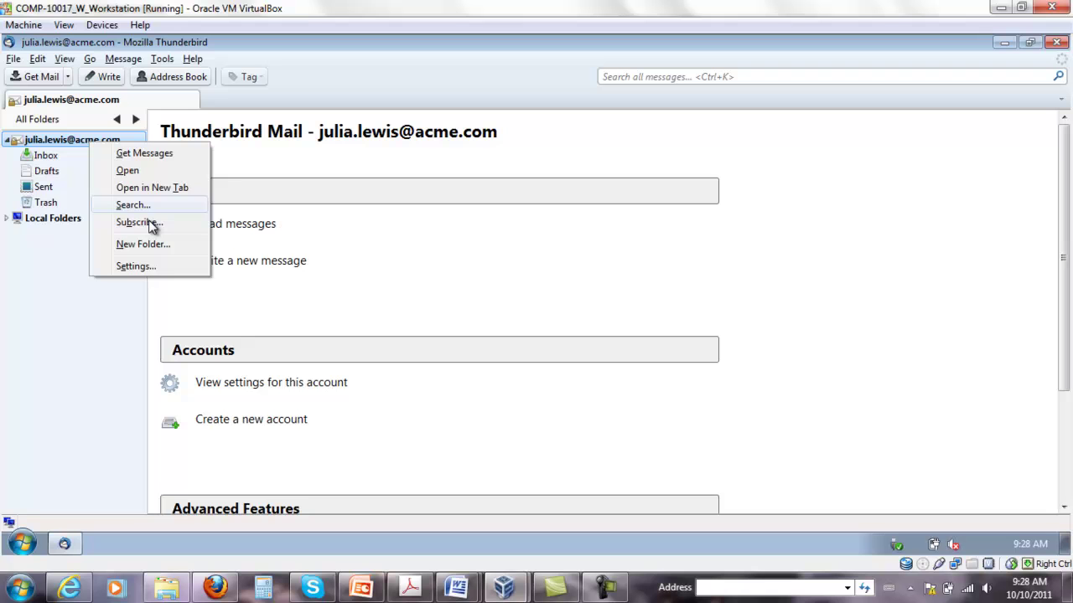
left_click(141, 266)
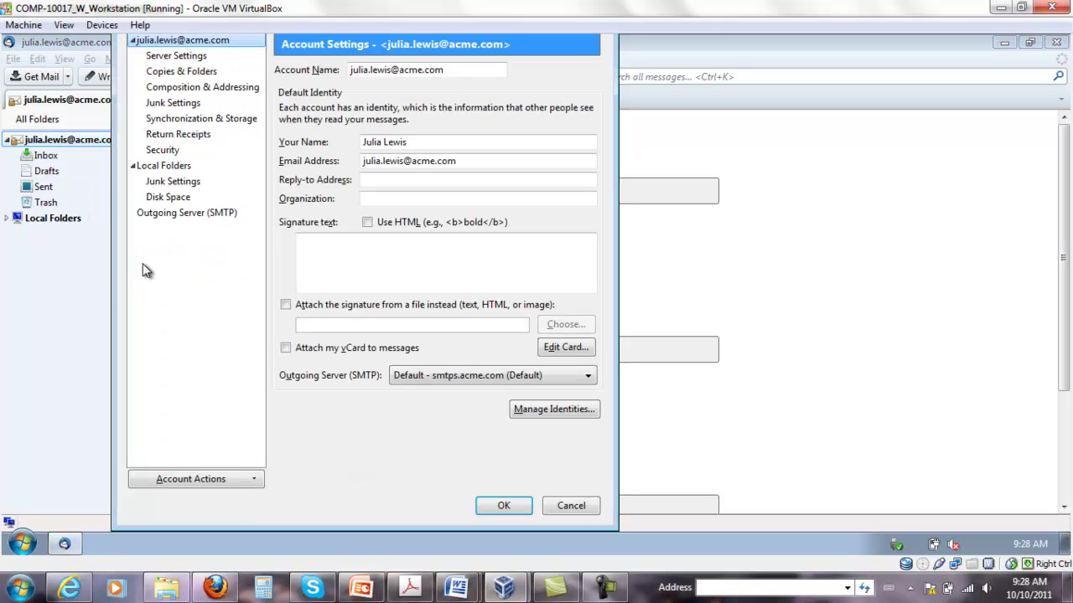
left_click(178, 151)
left_click(316, 316)
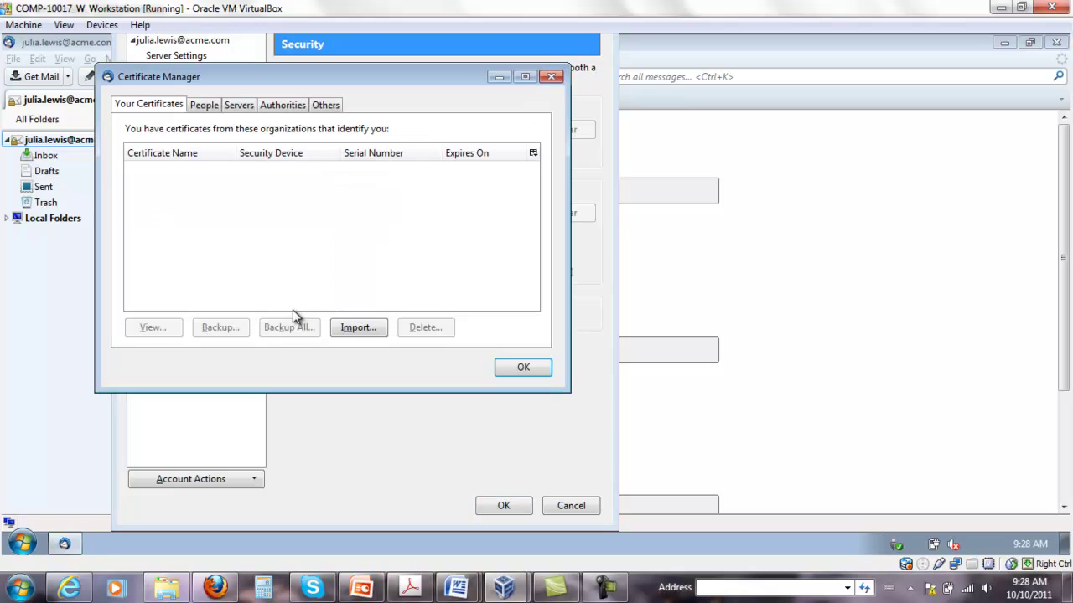
Import julia cert.pfx from Documents with its backup password and widen the Certificate Name column
left_click(369, 330)
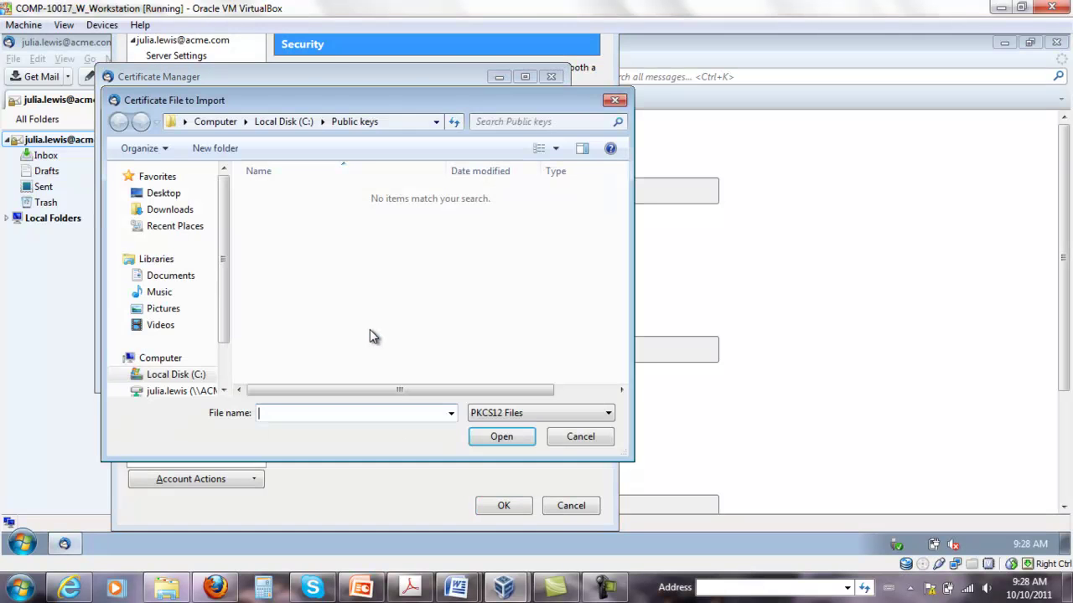
left_click(177, 277)
left_click(281, 254)
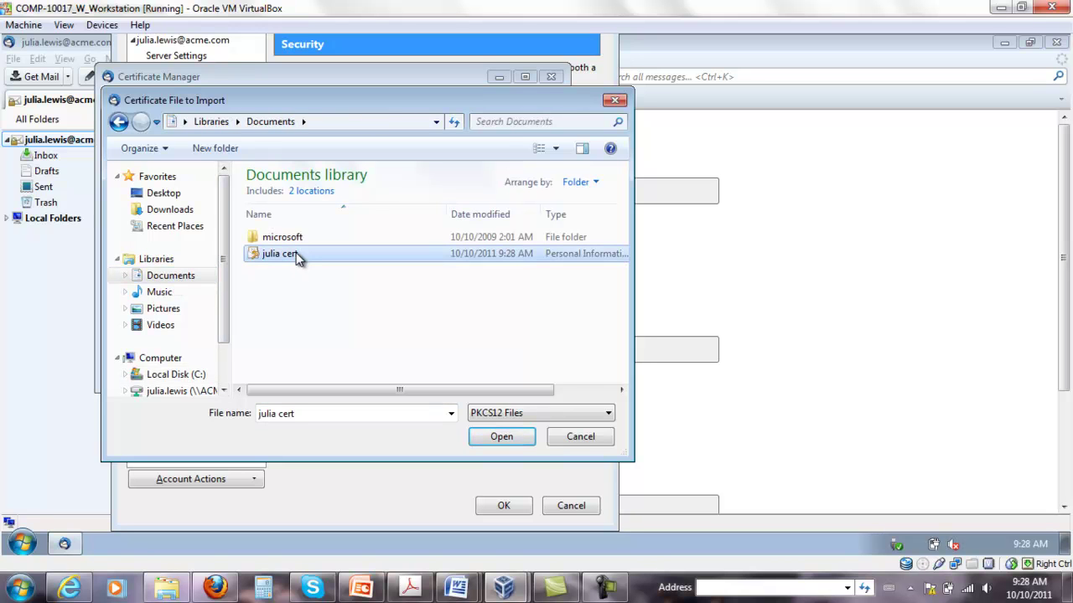
left_click(508, 434)
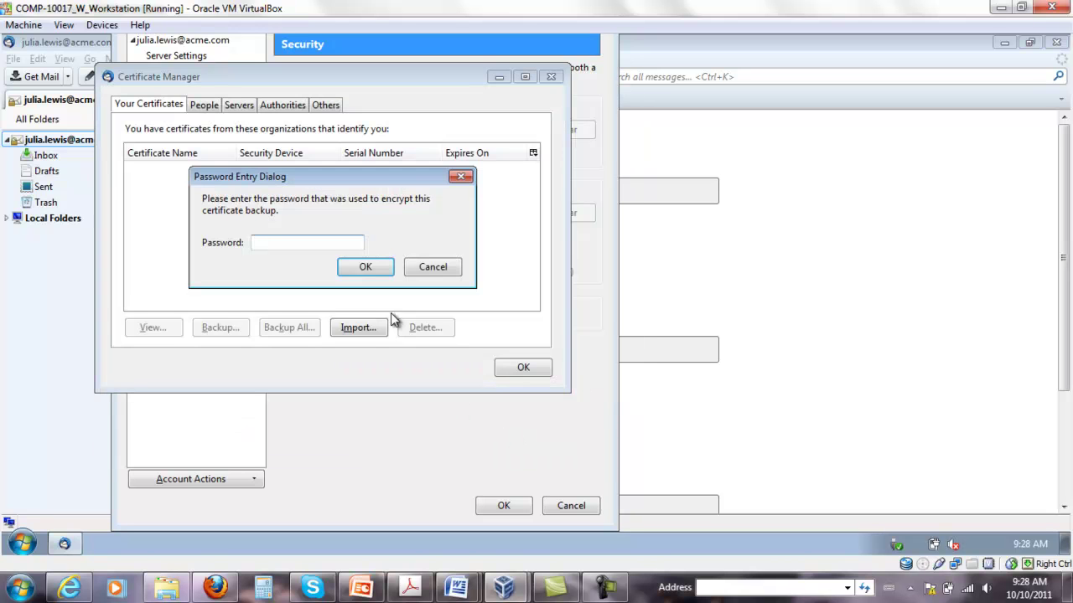
type("123")
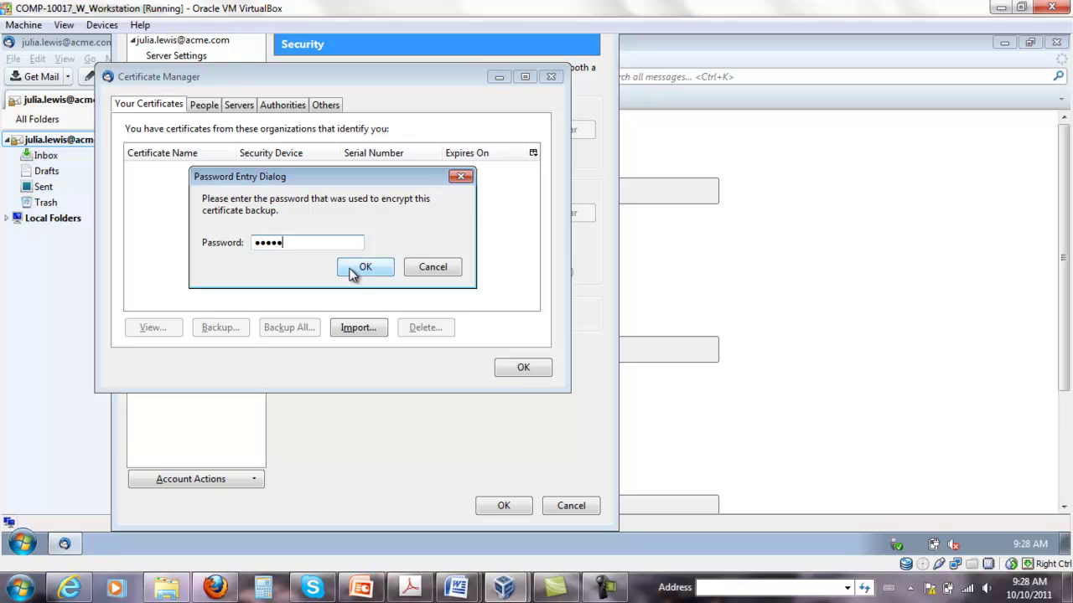
type("45")
left_click(353, 270)
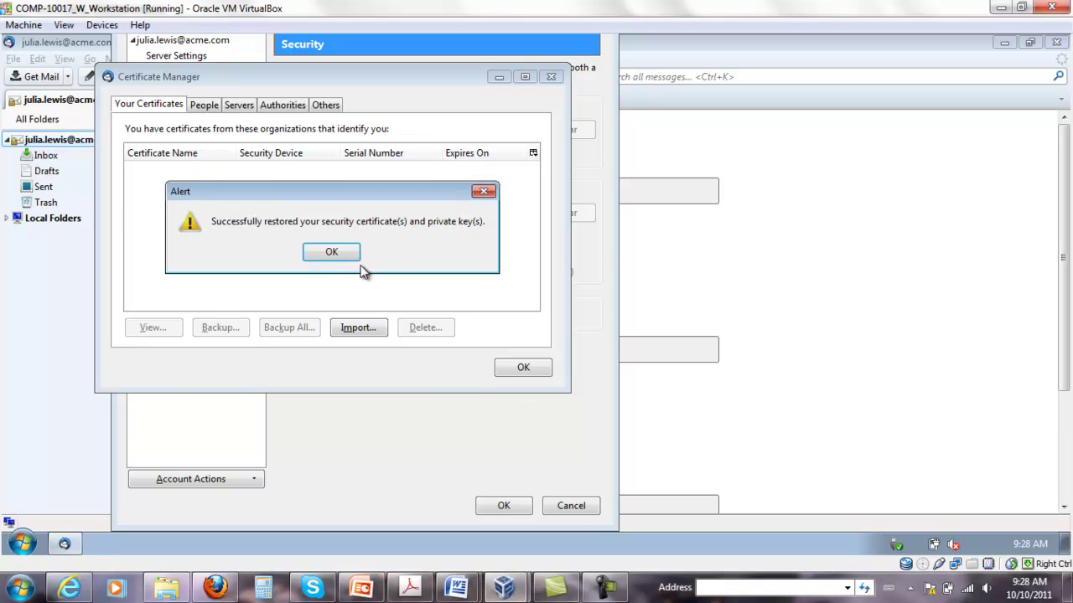
left_click(308, 251)
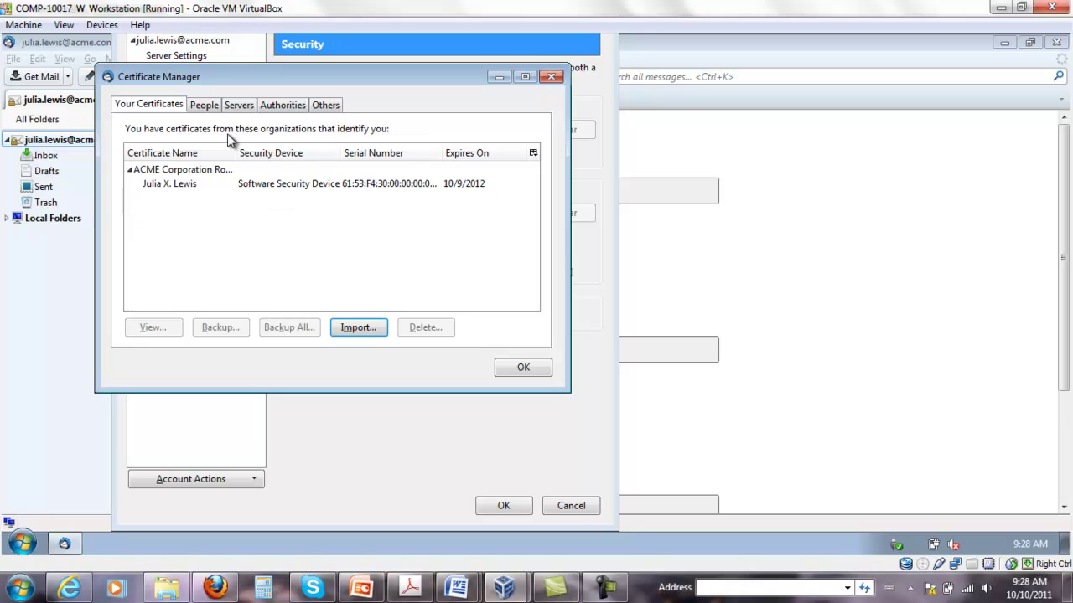
left_click_drag(238, 158, 283, 159)
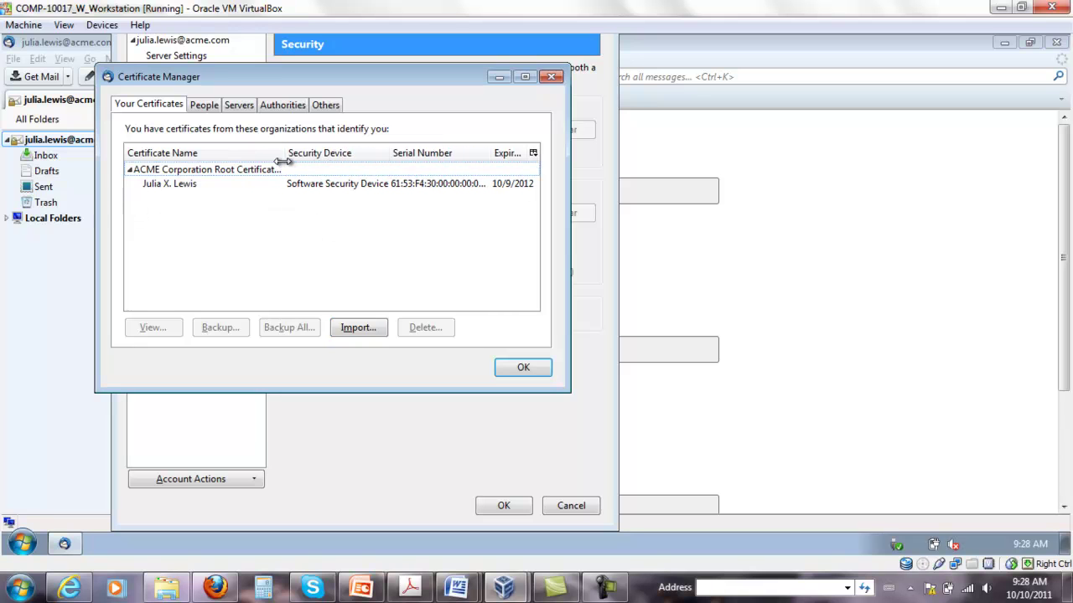
left_click(187, 183)
left_click(278, 169)
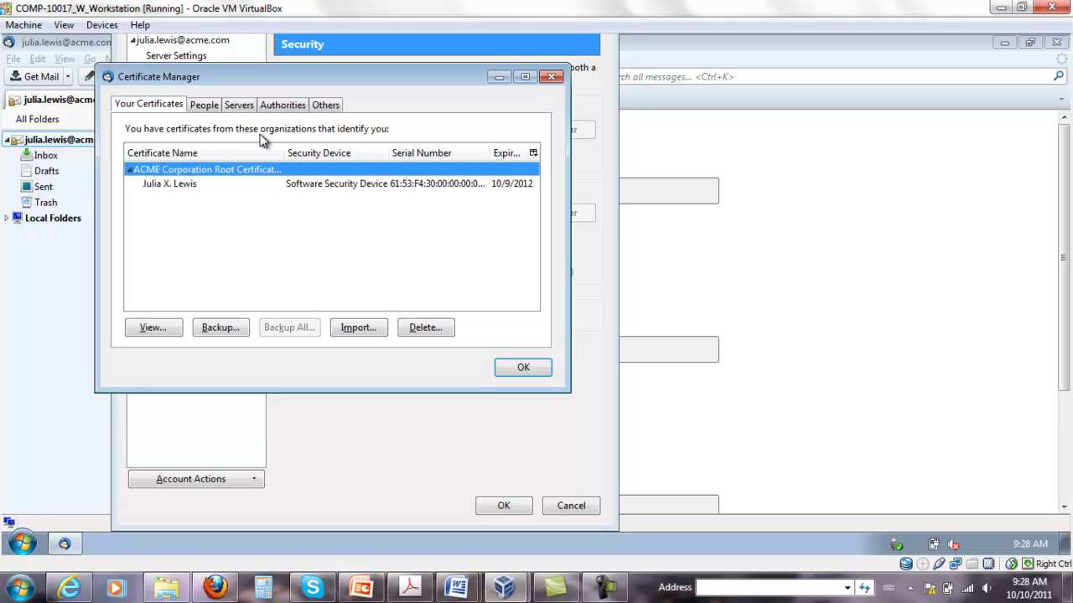
Trust the ACME Corporation root authority for web sites, mail users and software makers
left_click(271, 107)
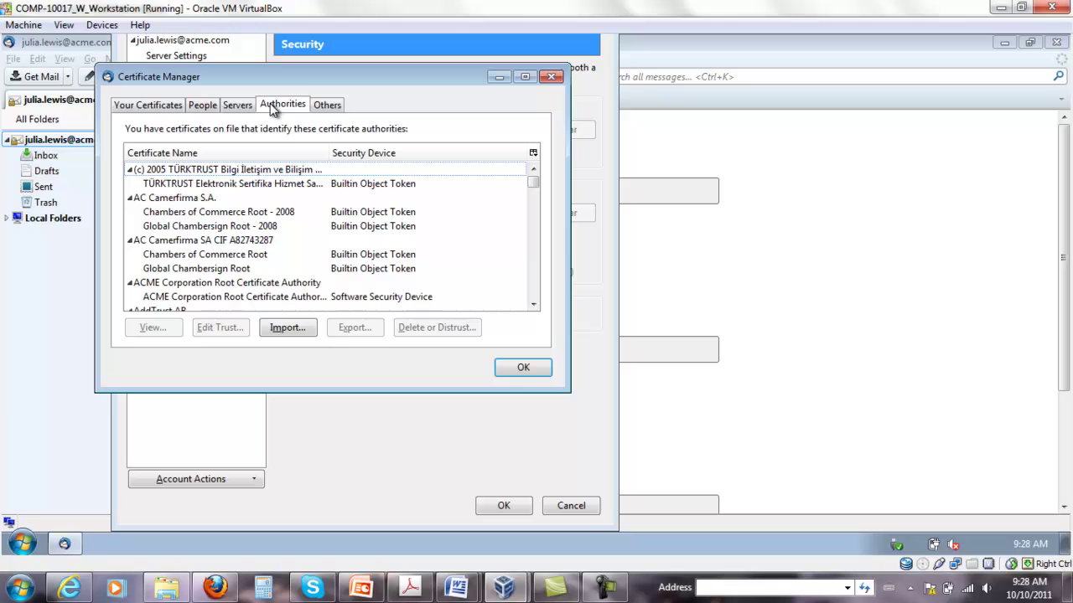
left_click(216, 298)
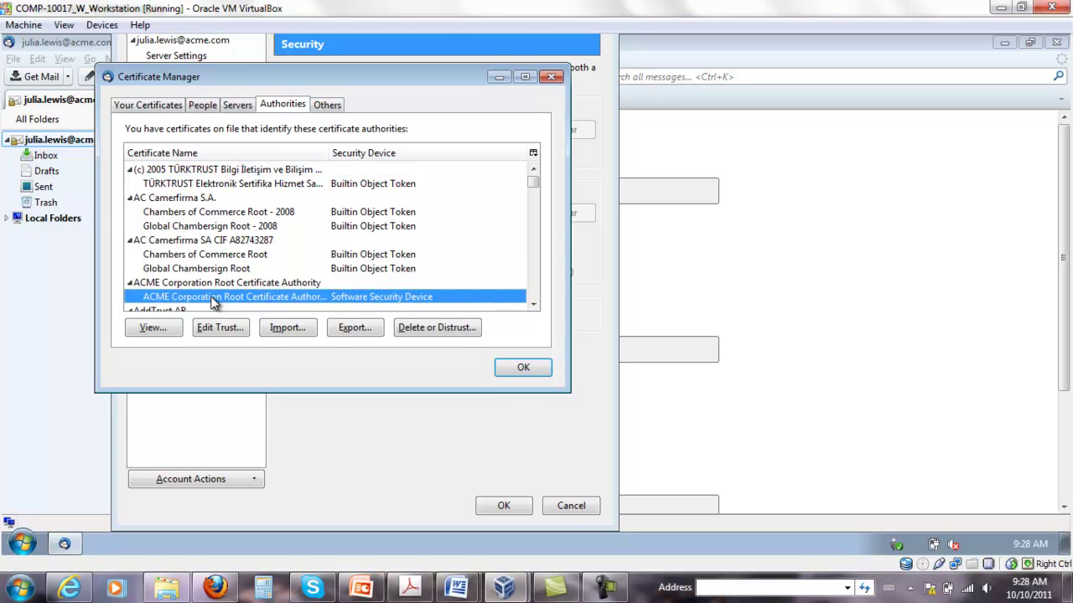
left_click(210, 331)
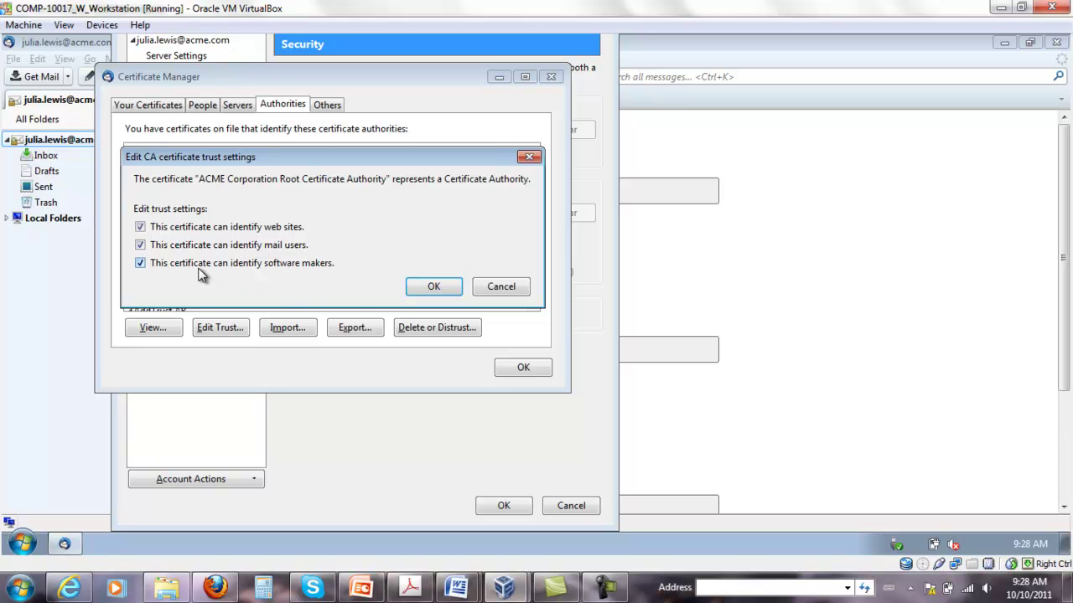
left_click(429, 289)
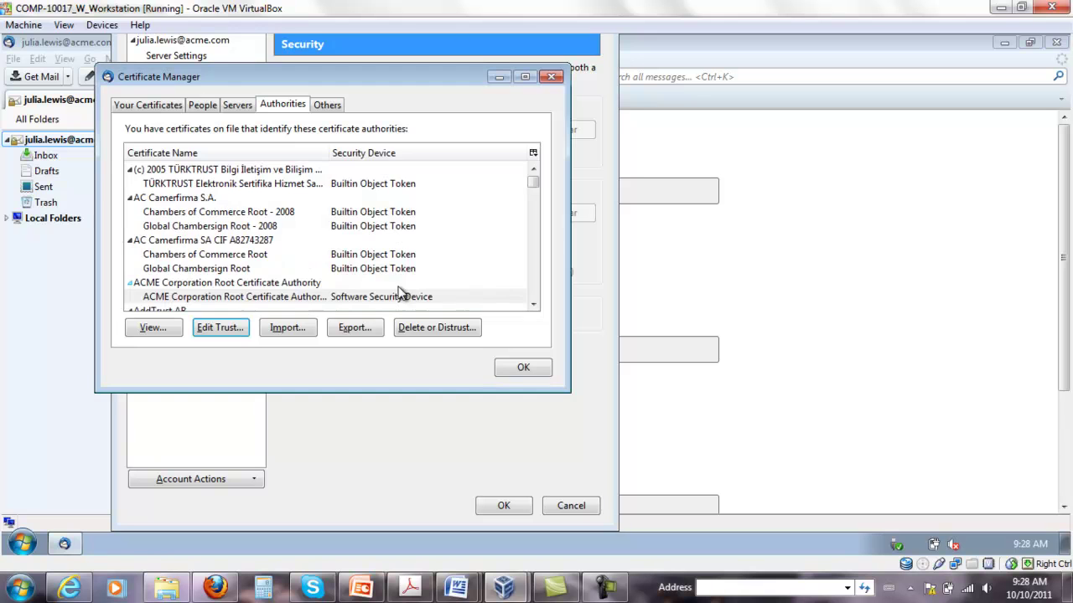
left_click(533, 306)
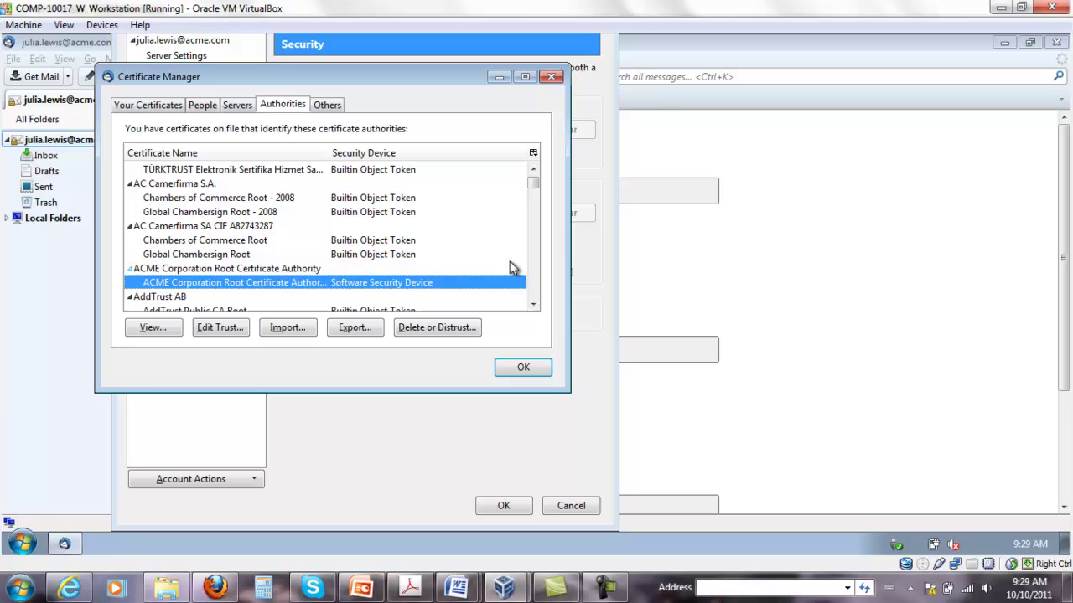
Close the Certificate Manager and save the account settings
left_click(151, 106)
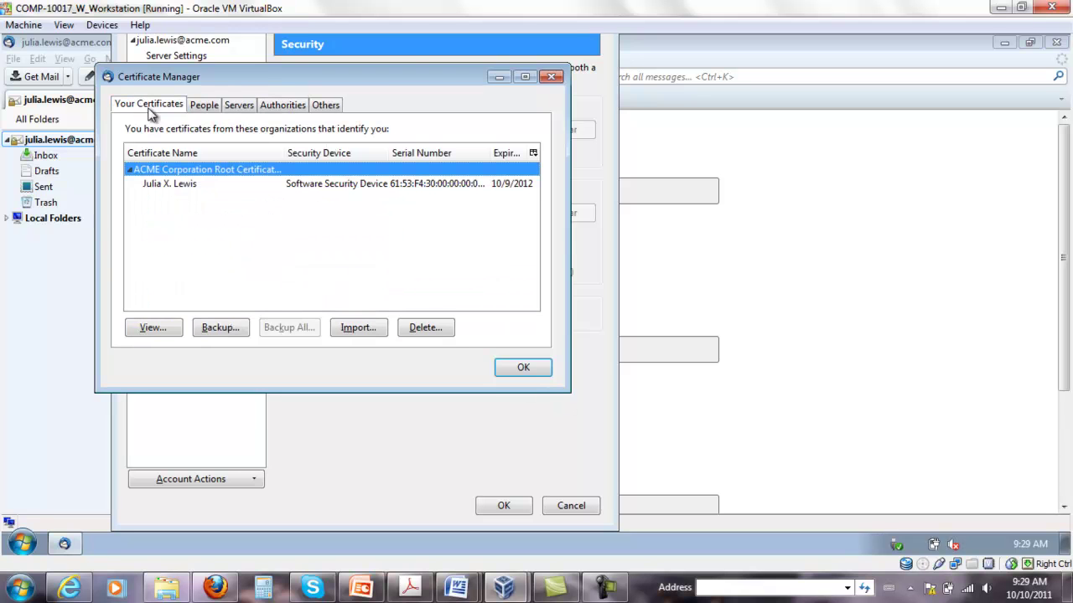
left_click(523, 369)
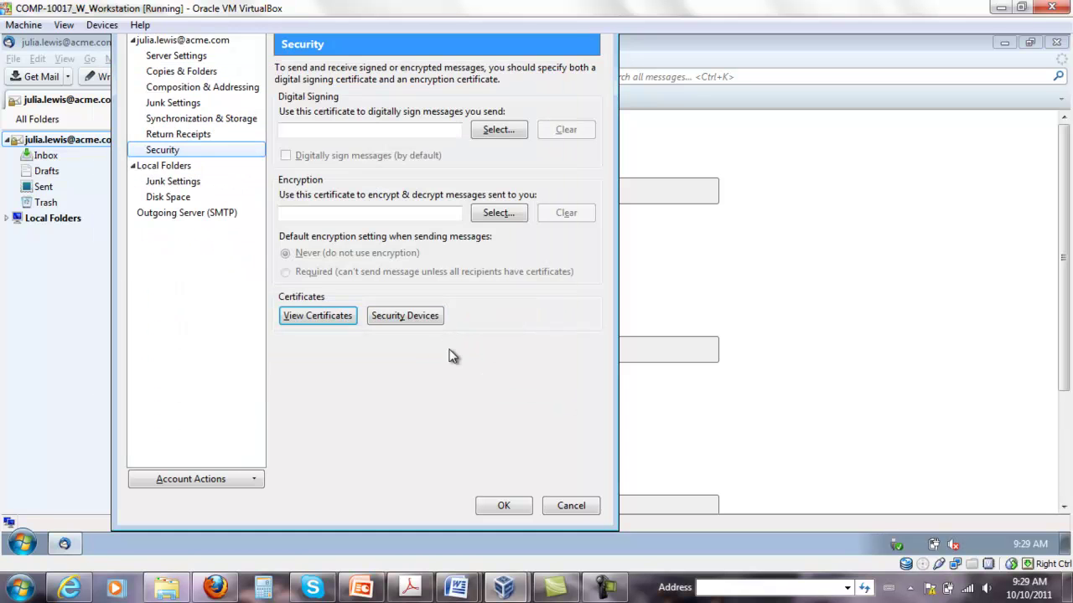
left_click(506, 506)
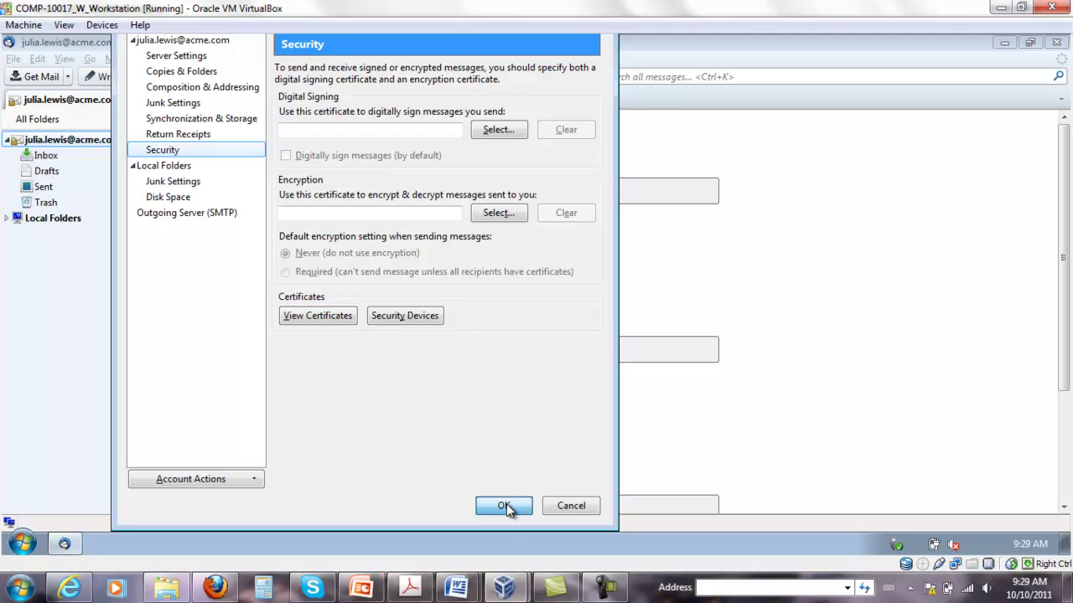
left_click(504, 507)
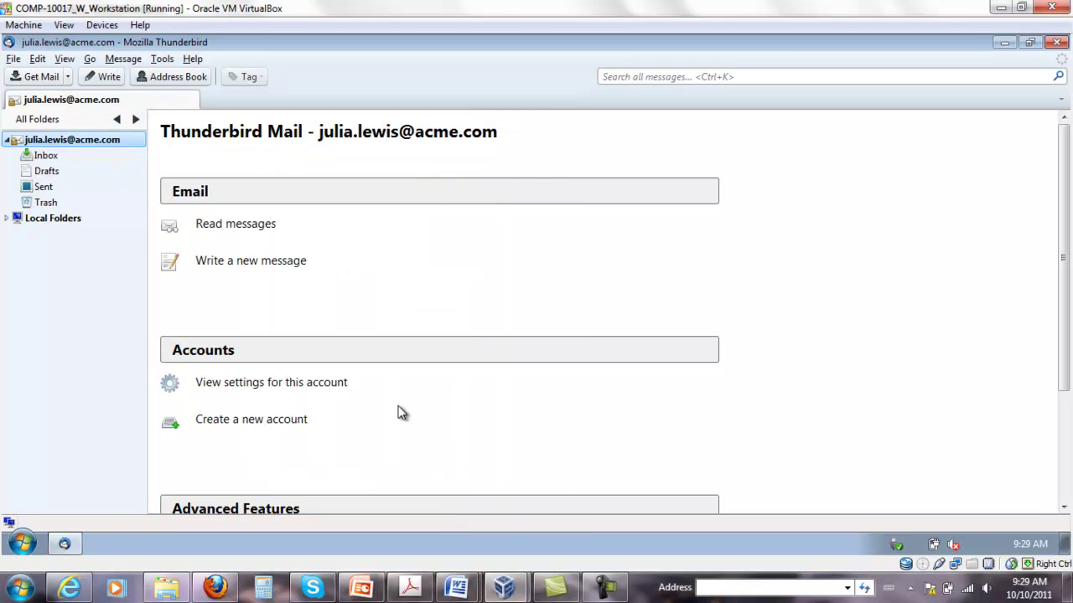
scroll(1041, 242, "down", 3)
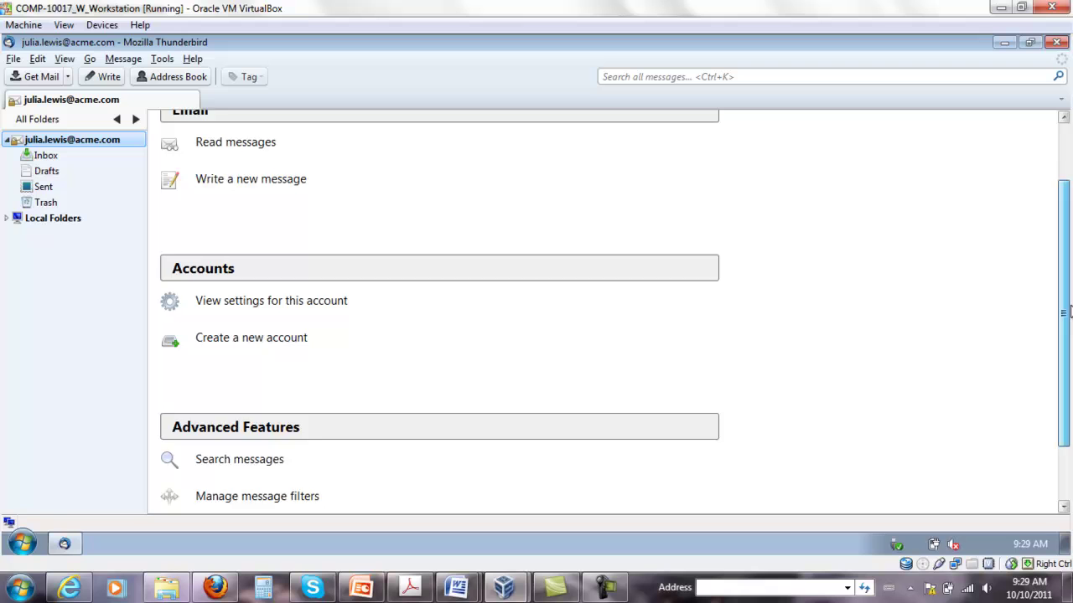
scroll(1043, 201, "up", 3)
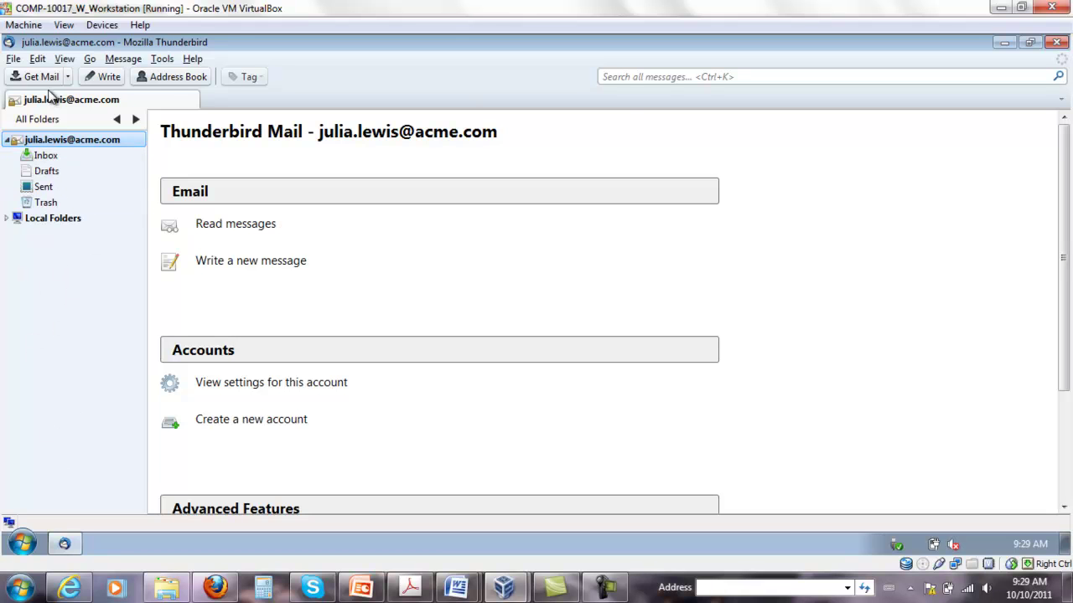
Try message security in a new message, decline certificate setup, and discard it
left_click(92, 78)
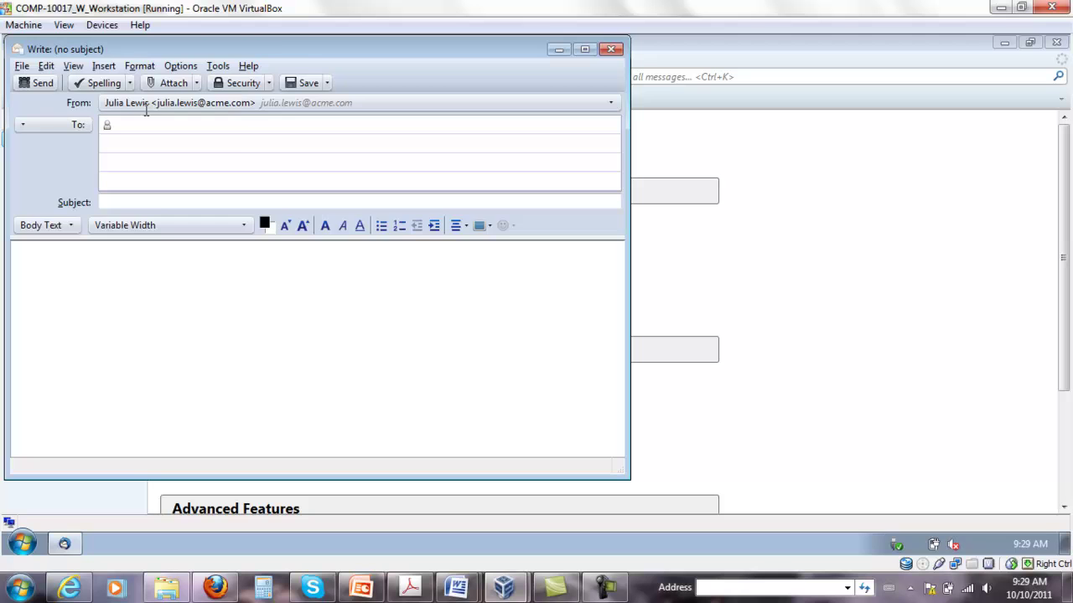
left_click(269, 86)
left_click(275, 106)
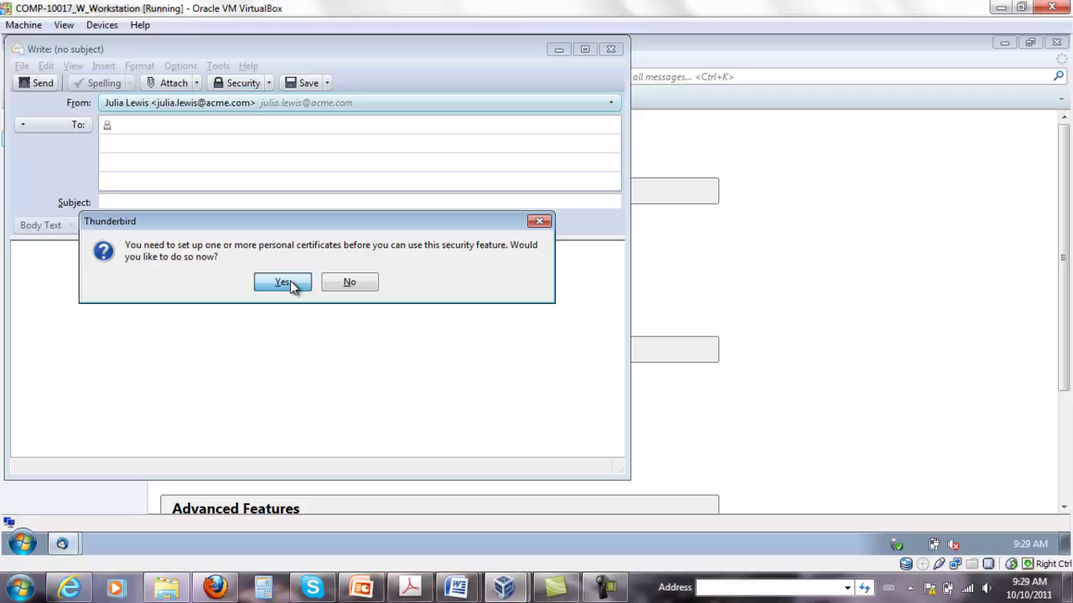
left_click(349, 282)
left_click(610, 49)
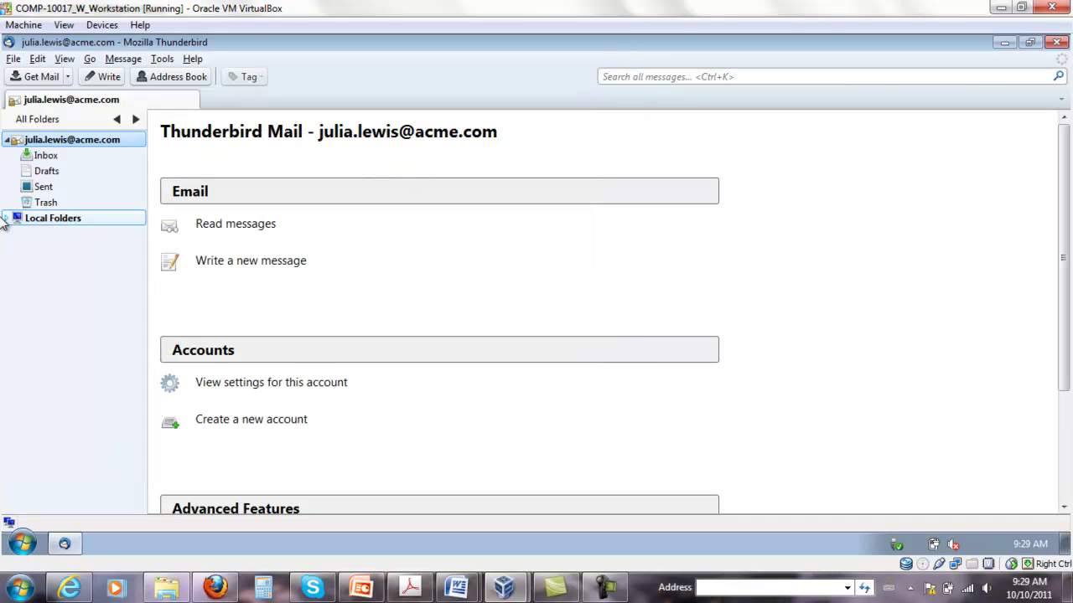
Open the account's Security settings and review the installed certificates
right_click(27, 140)
left_click(96, 267)
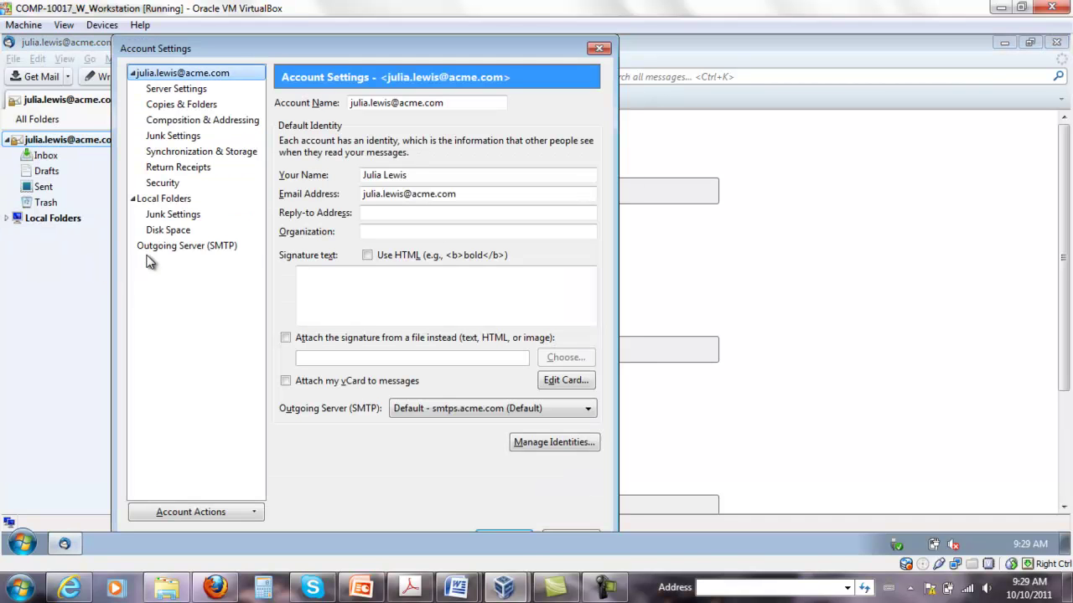
left_click(166, 184)
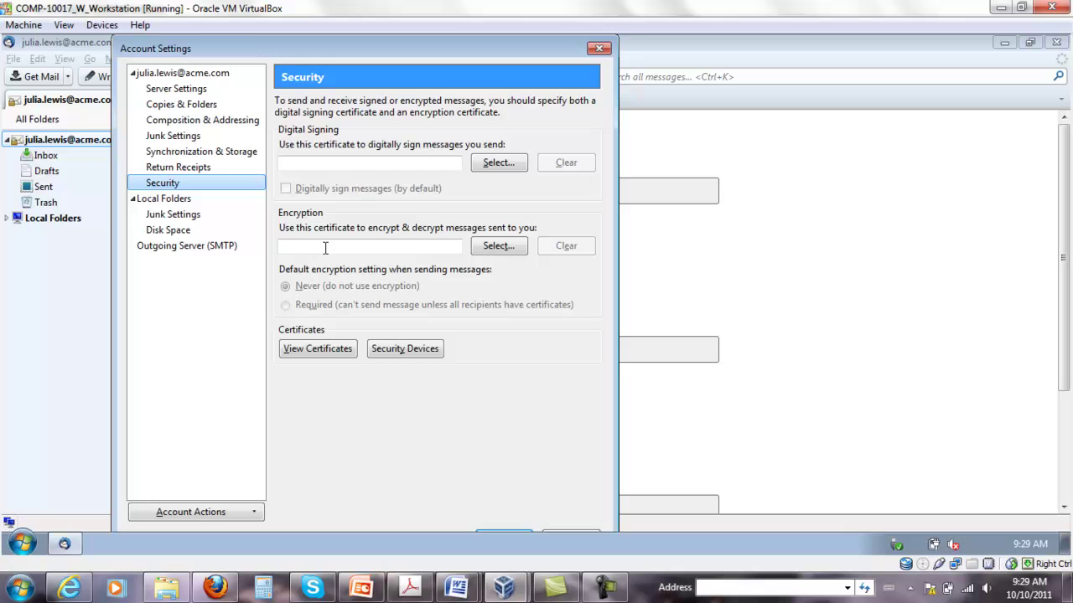
left_click(303, 351)
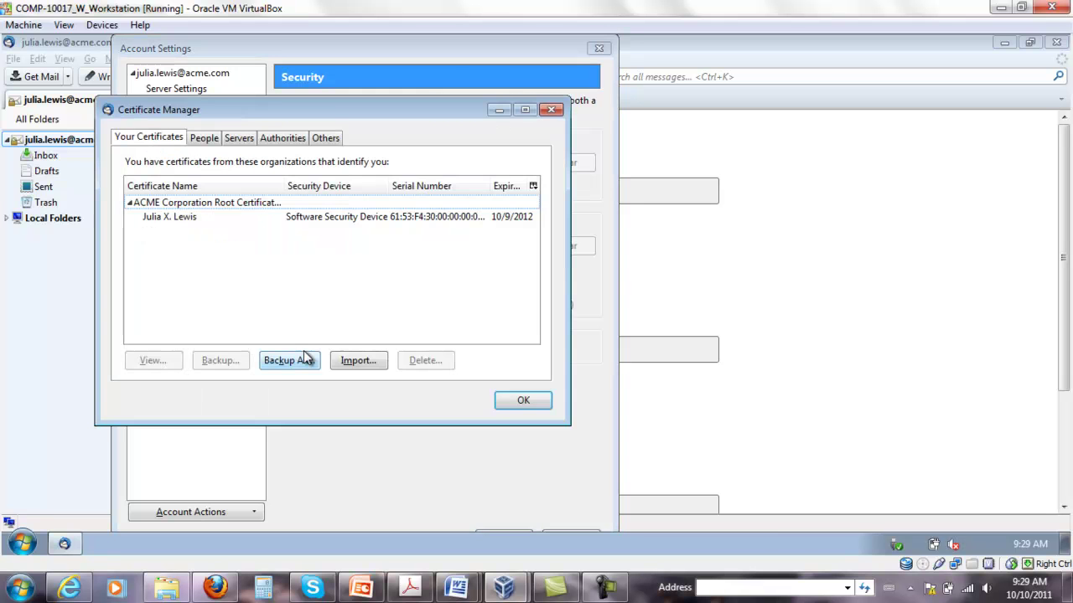
left_click(523, 402)
Choose the personal certificate for digital signing, reuse it for encryption, and save the settings
left_click(499, 164)
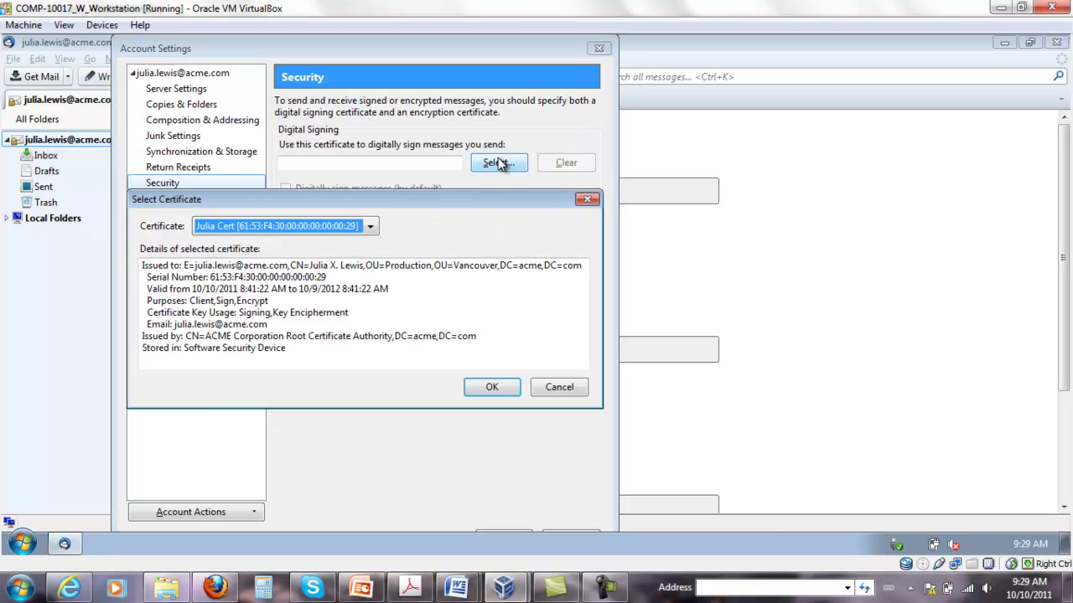
left_click(367, 226)
left_click(366, 240)
left_click(492, 386)
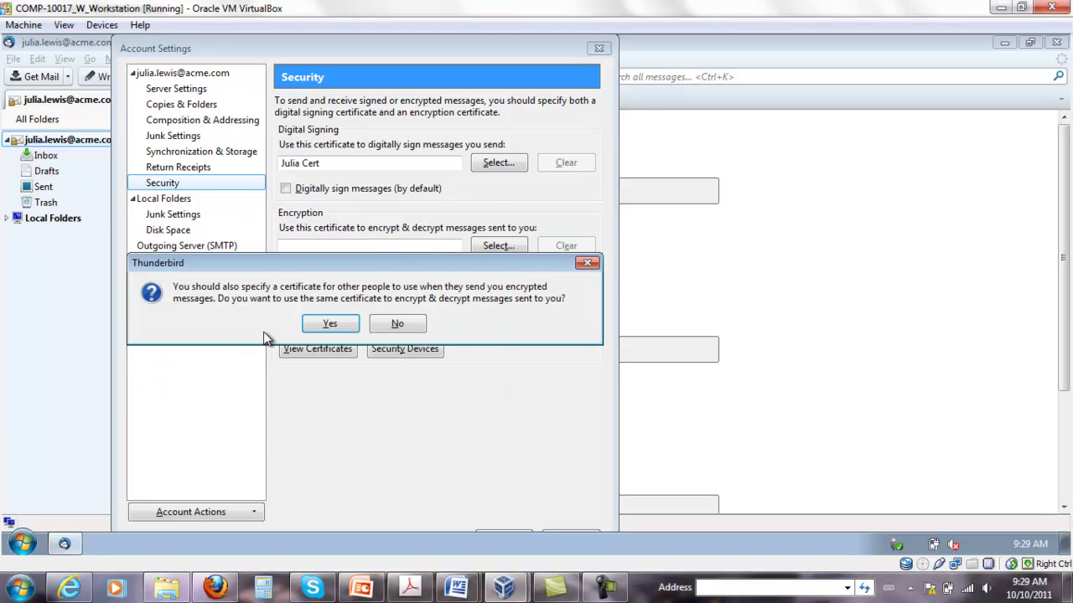
left_click(331, 323)
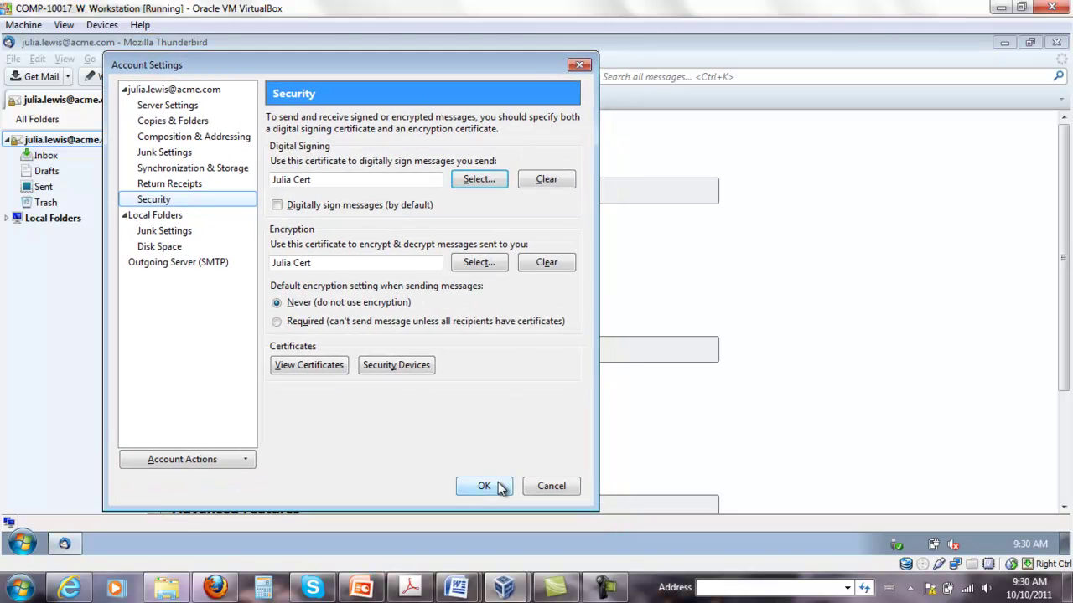
left_click(485, 486)
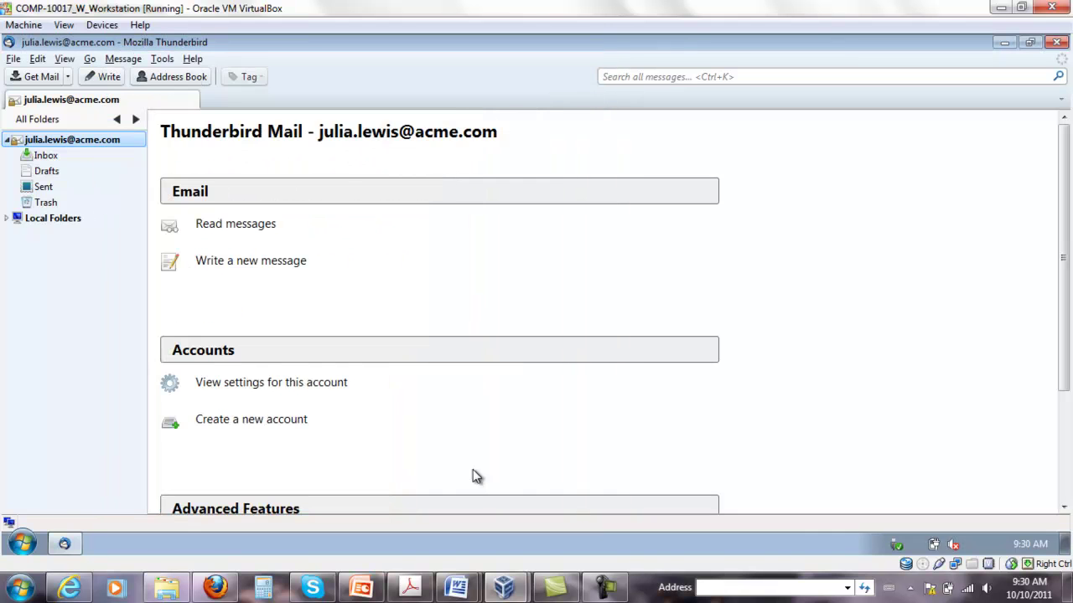
Start a new message with encryption and digital signing both turned on
left_click(101, 76)
left_click(269, 83)
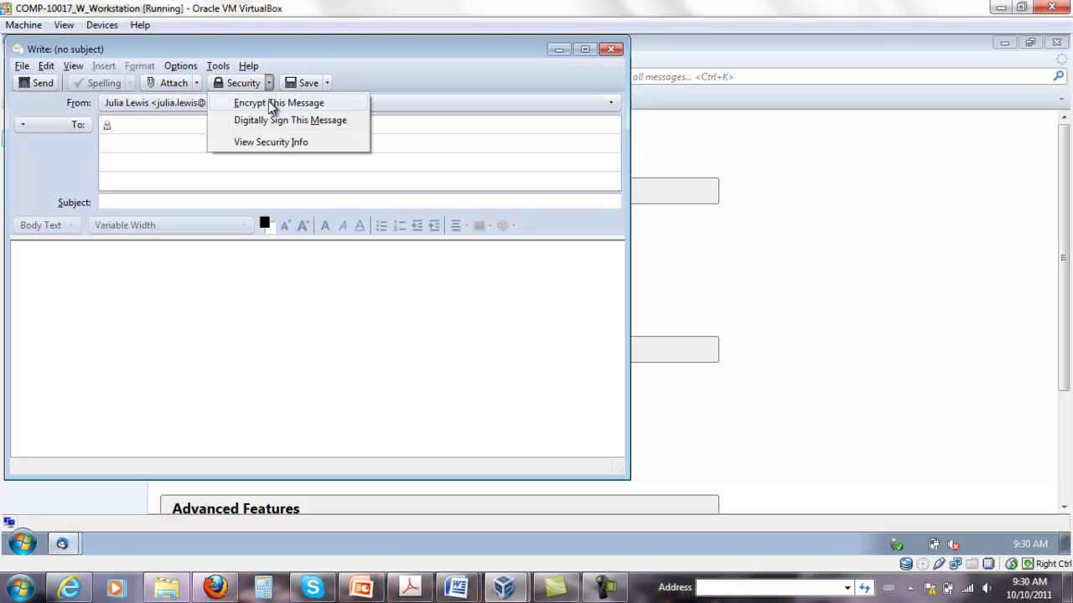
left_click(273, 103)
left_click(269, 83)
left_click(273, 121)
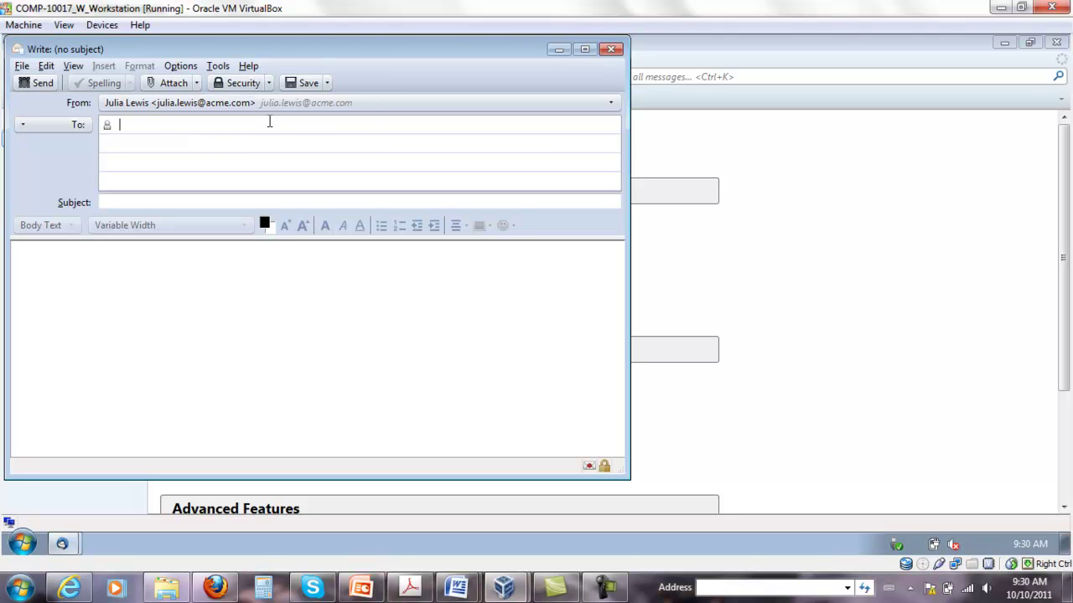
Address it to the recipient, add subject 'Test from Thunderbird', and try sending it
left_click(129, 124)
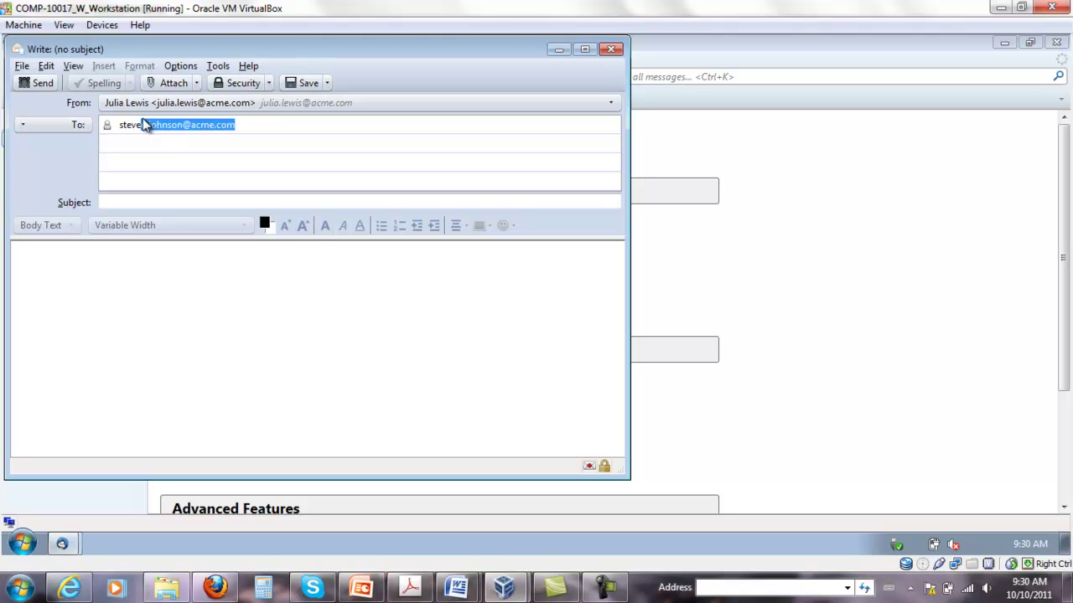
key("Return")
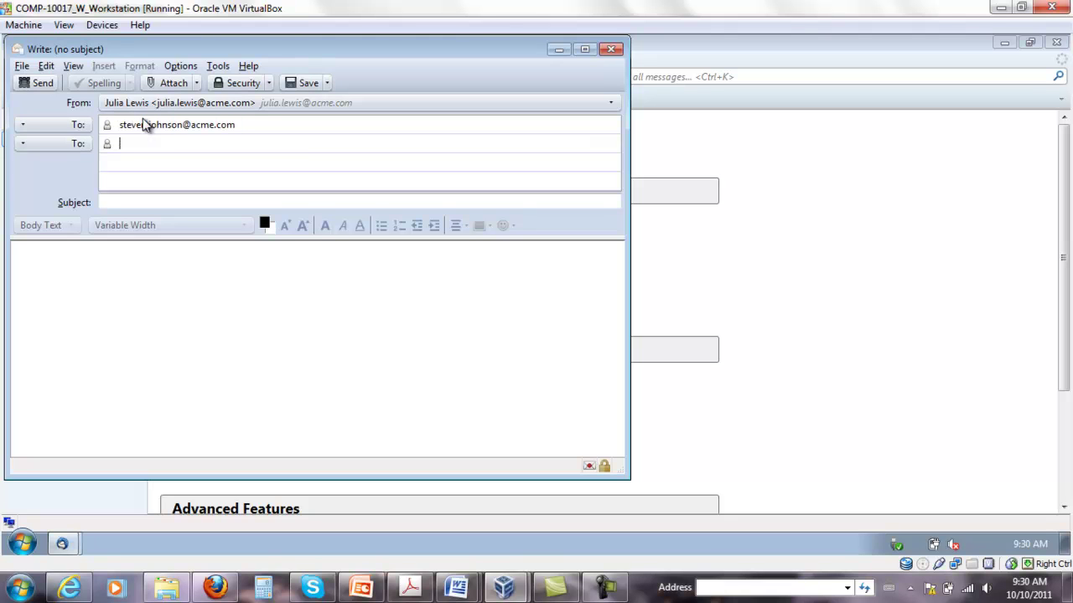
key("Tab")
type("T")
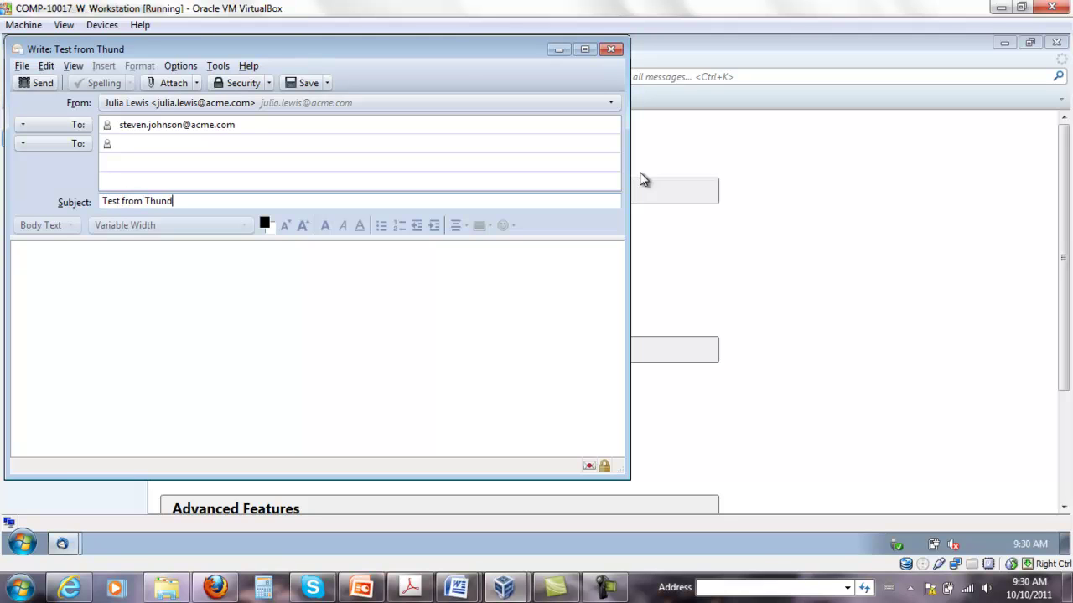
type("est from Thunderbird")
left_click(326, 275)
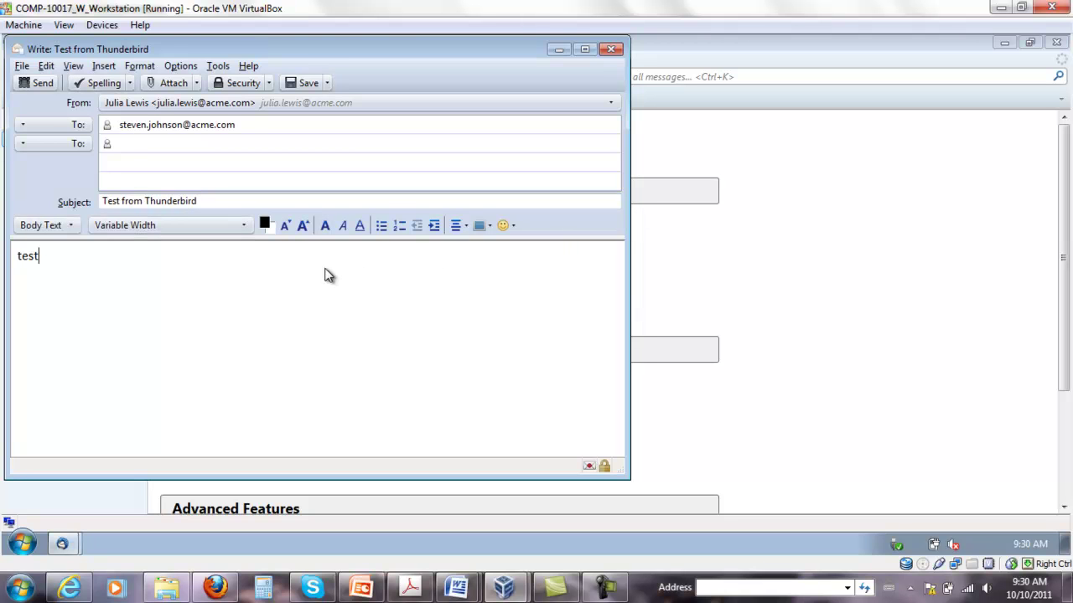
left_click(44, 82)
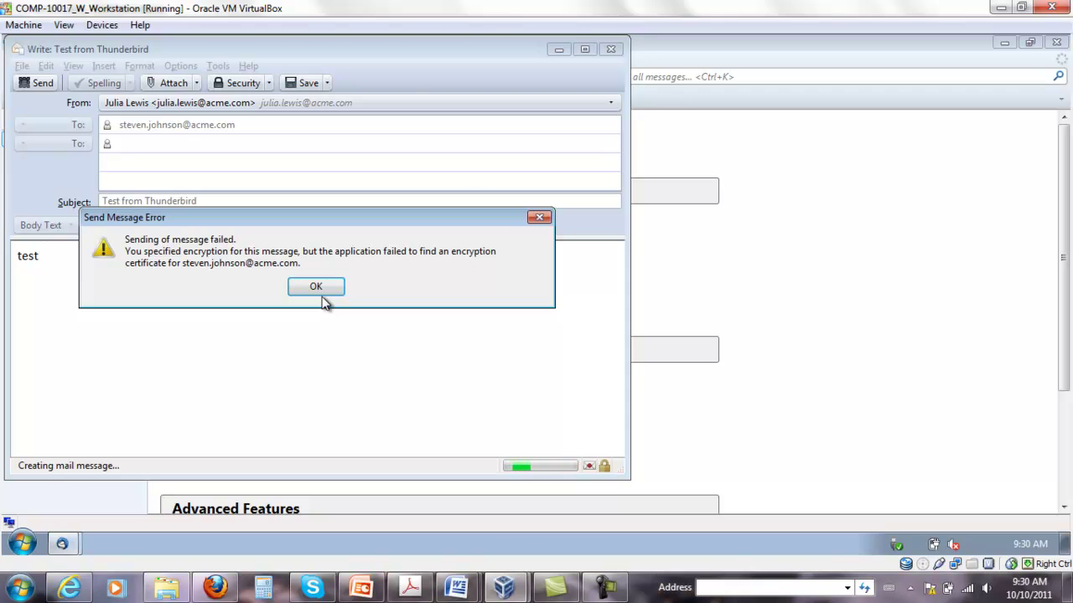
Select the error text explaining the missing recipient encryption certificate
mouse_move(136, 252)
left_mouse_down()
mouse_move(259, 273)
mouse_move(319, 267)
mouse_move(136, 252)
left_mouse_up()
left_click_drag(299, 252, 364, 252)
left_click(438, 259)
left_click_drag(446, 264, 160, 241)
Dismiss the send error and minimize the unsent compose window
left_click(316, 287)
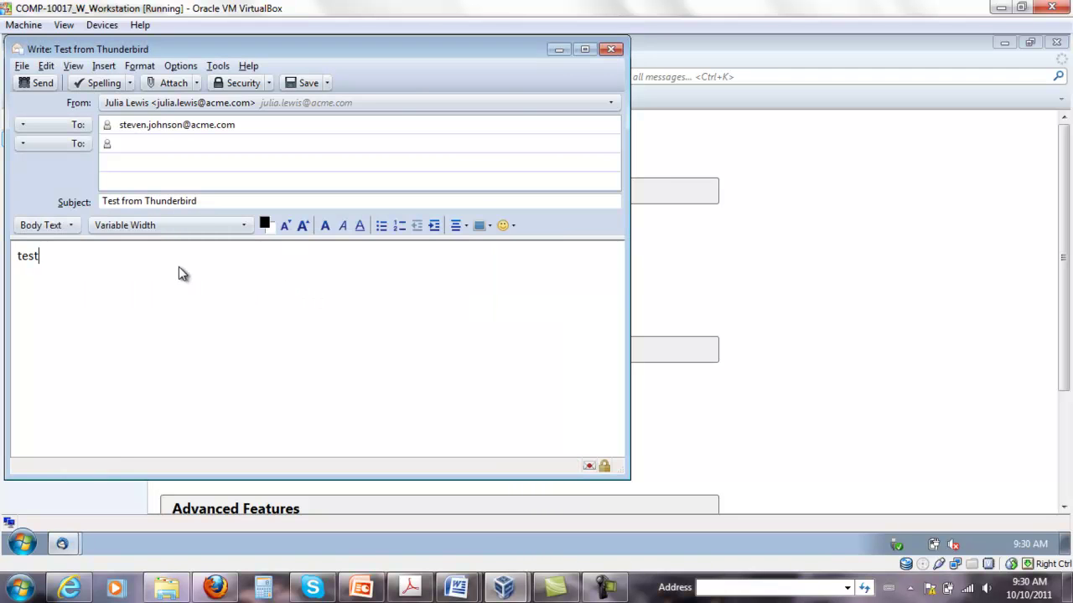
left_click(557, 50)
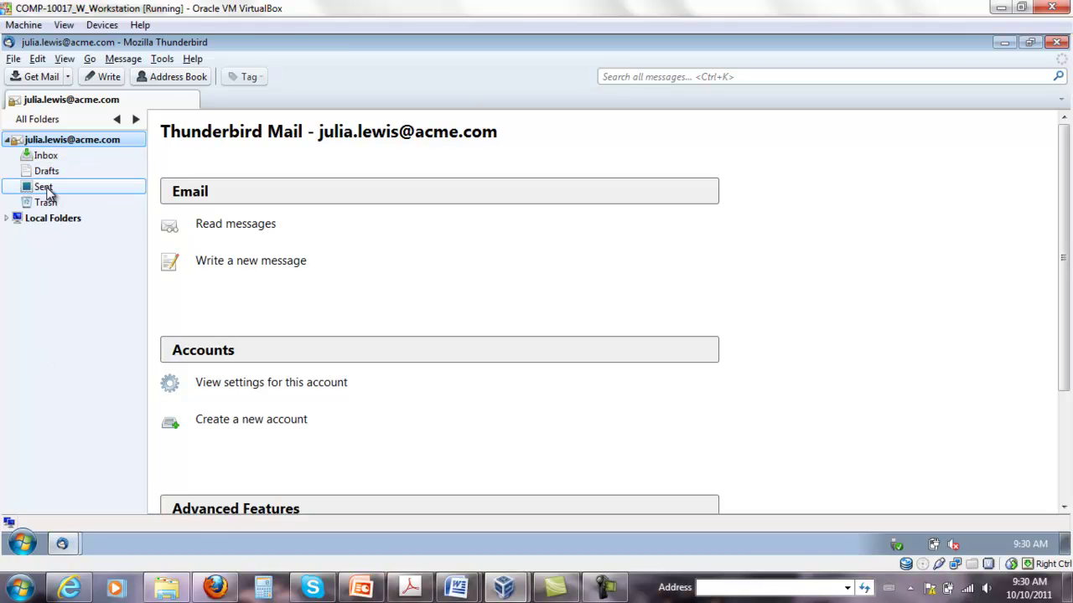
Open the Certificate Manager's People tab from account Security settings and start an import
right_click(64, 145)
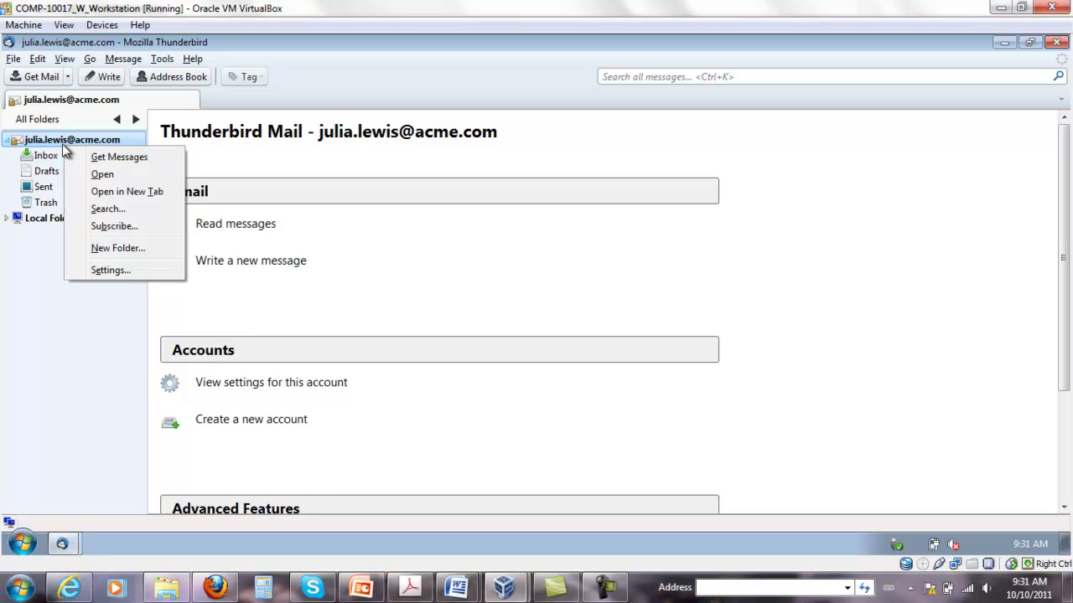
left_click(111, 270)
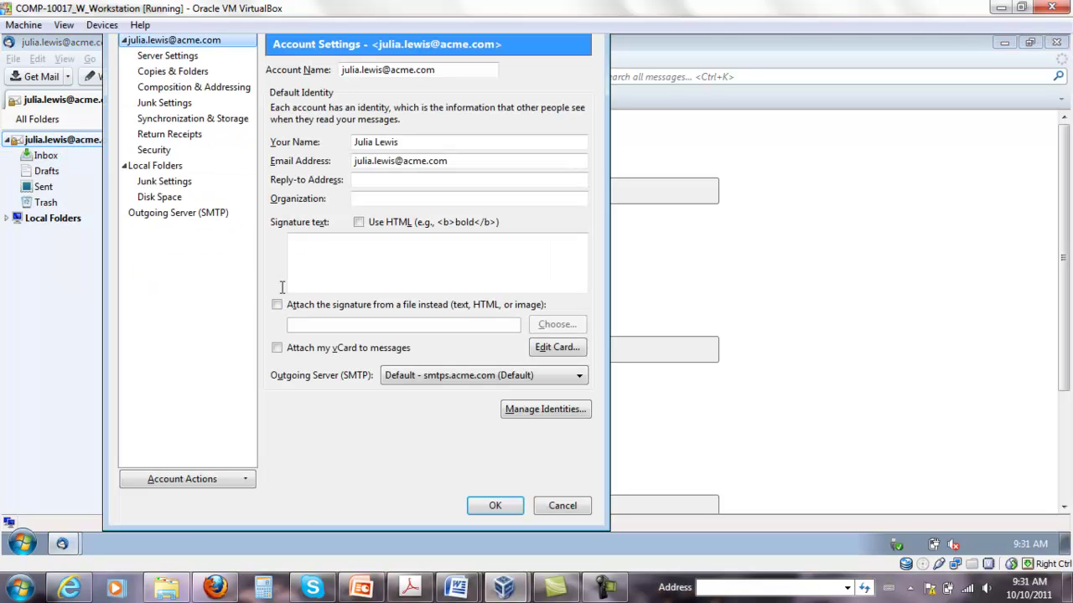
left_click(162, 153)
left_click(295, 318)
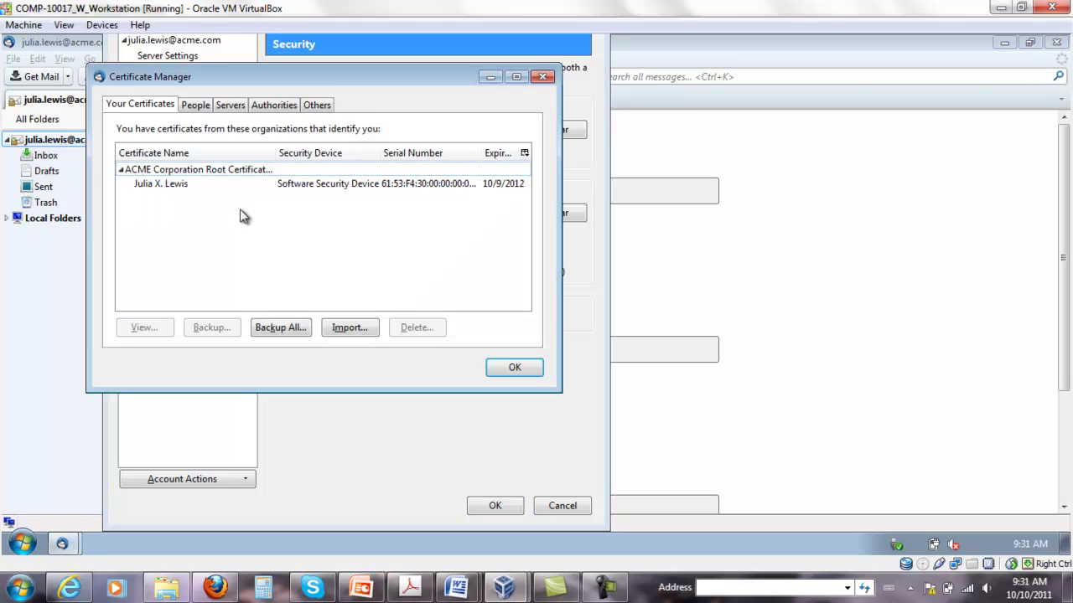
left_click(203, 107)
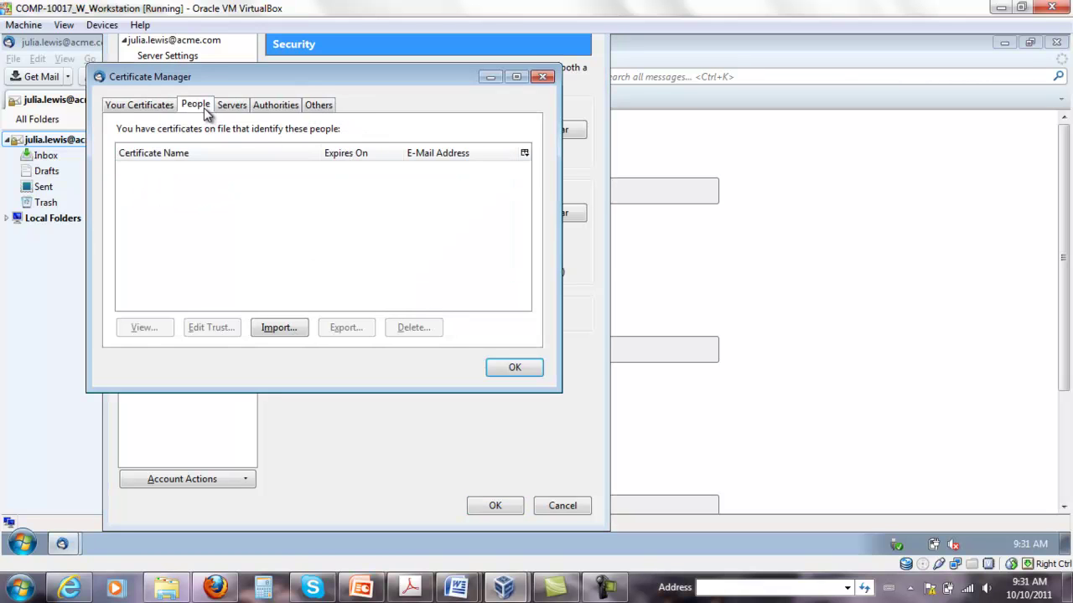
left_click(287, 328)
Import the recipient's public certificate from C:\Public keys and close both settings windows
scroll(216, 272, "down", 1)
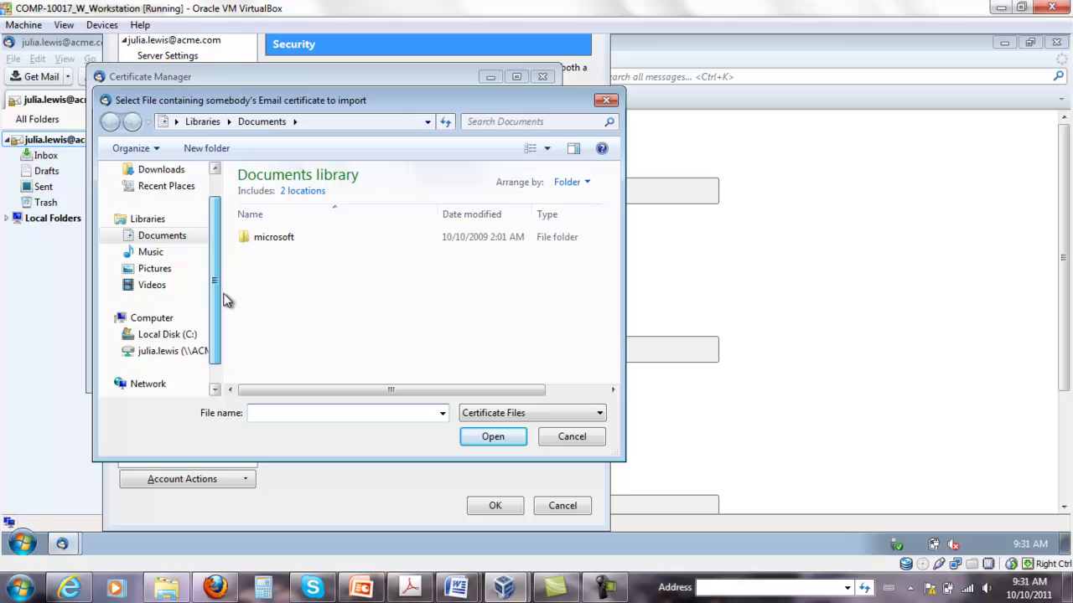
left_click(136, 351)
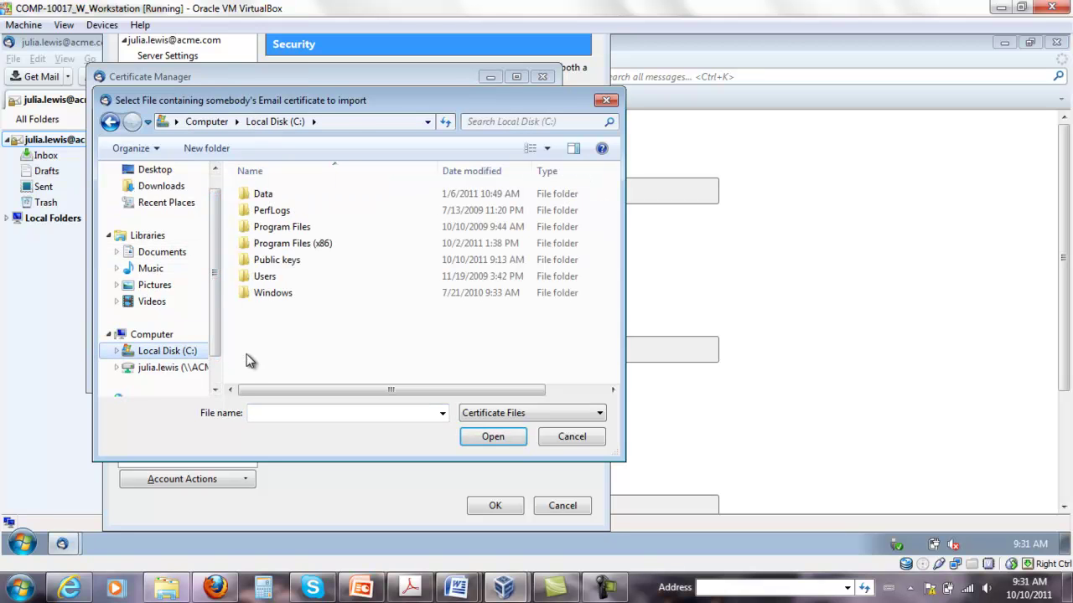
double_click(285, 259)
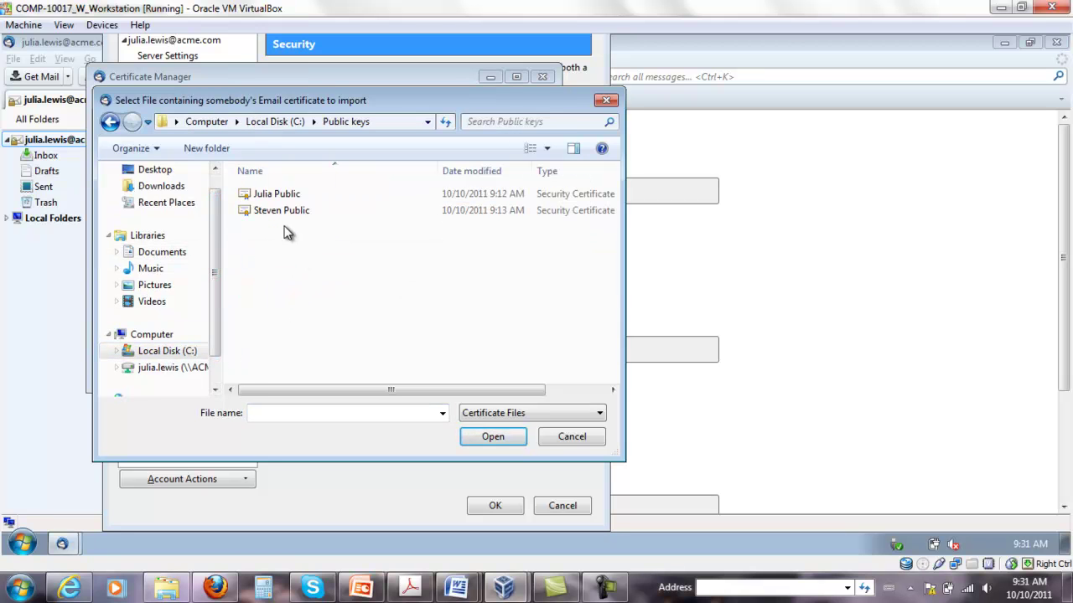
left_click(281, 213)
double_click(281, 213)
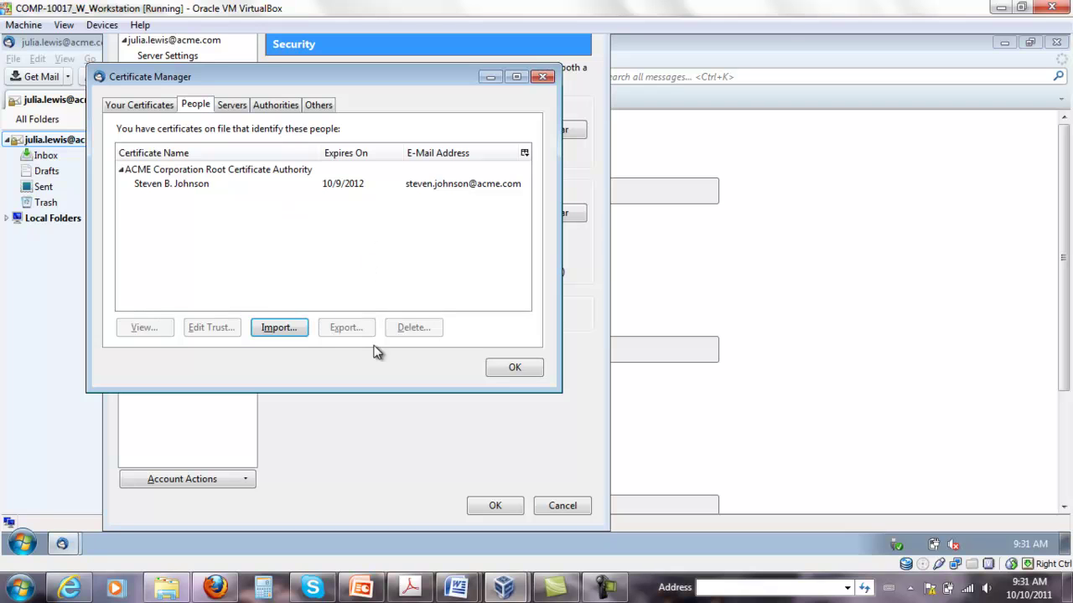
left_click(517, 371)
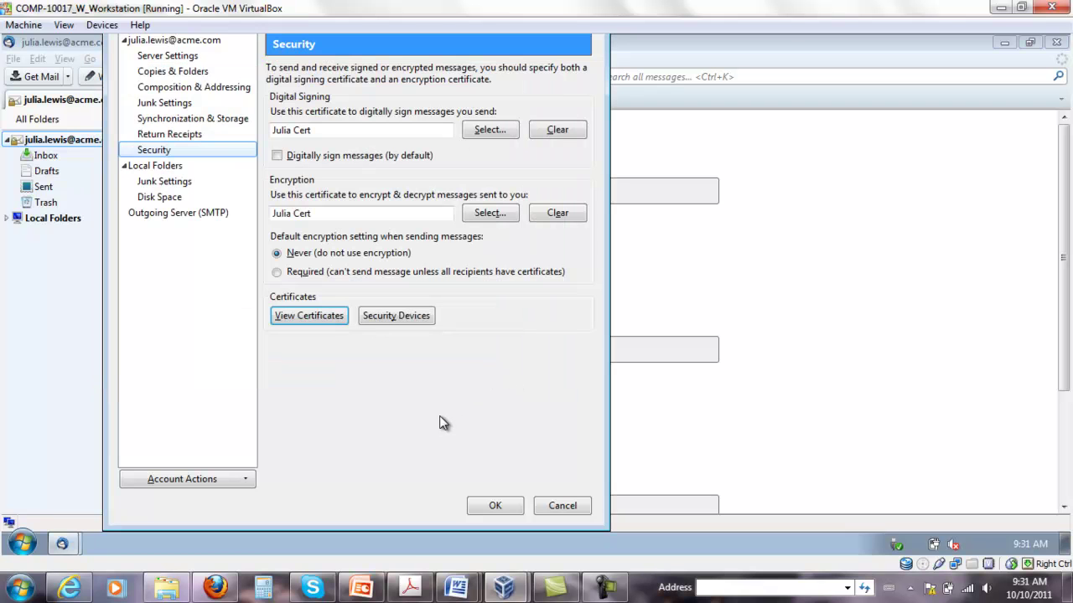
left_click(496, 505)
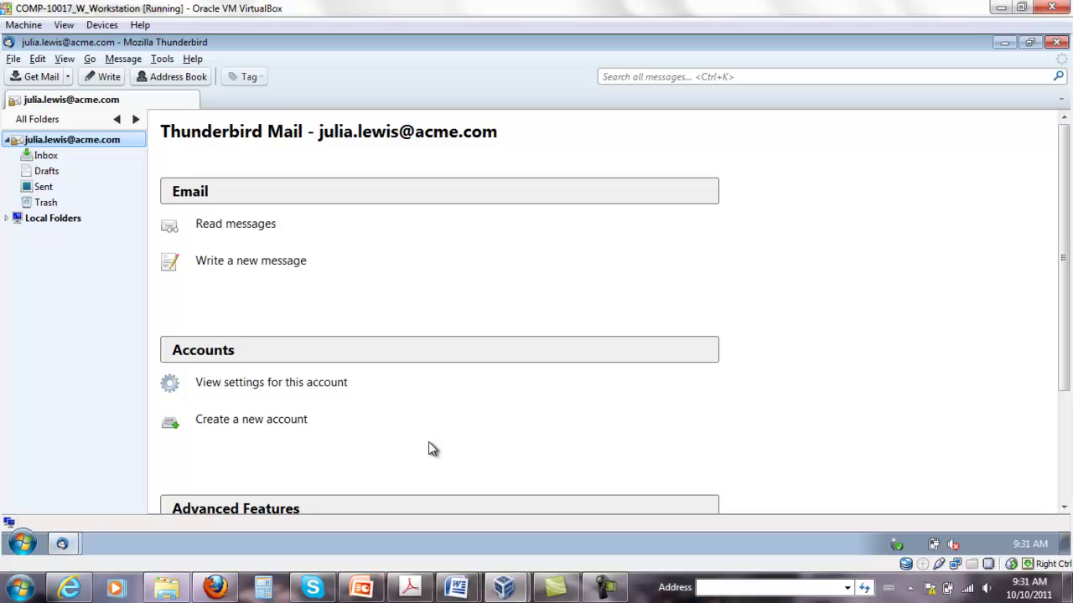
Send a plain message titled 'Test from Thunderbird' with body 'Test' to the recipient
left_click(102, 77)
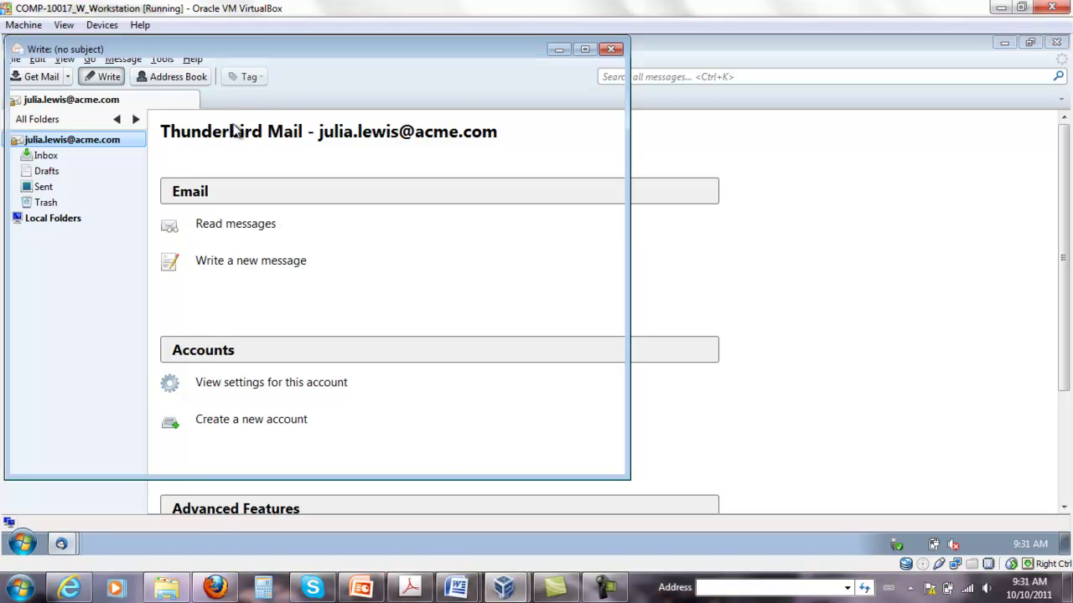
type("stev")
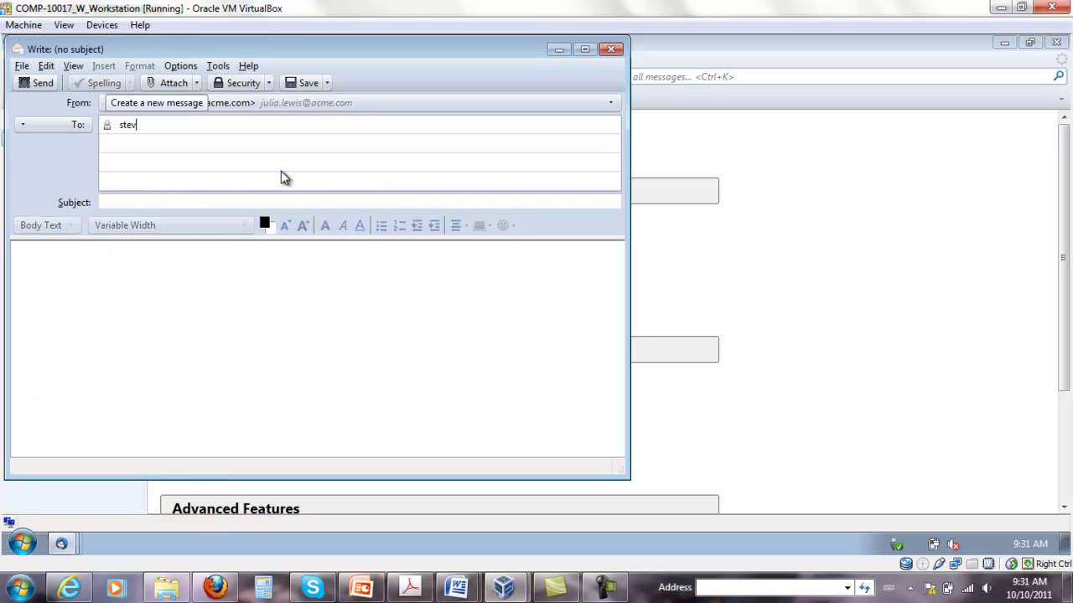
type("en")
key("Return")
key("Tab")
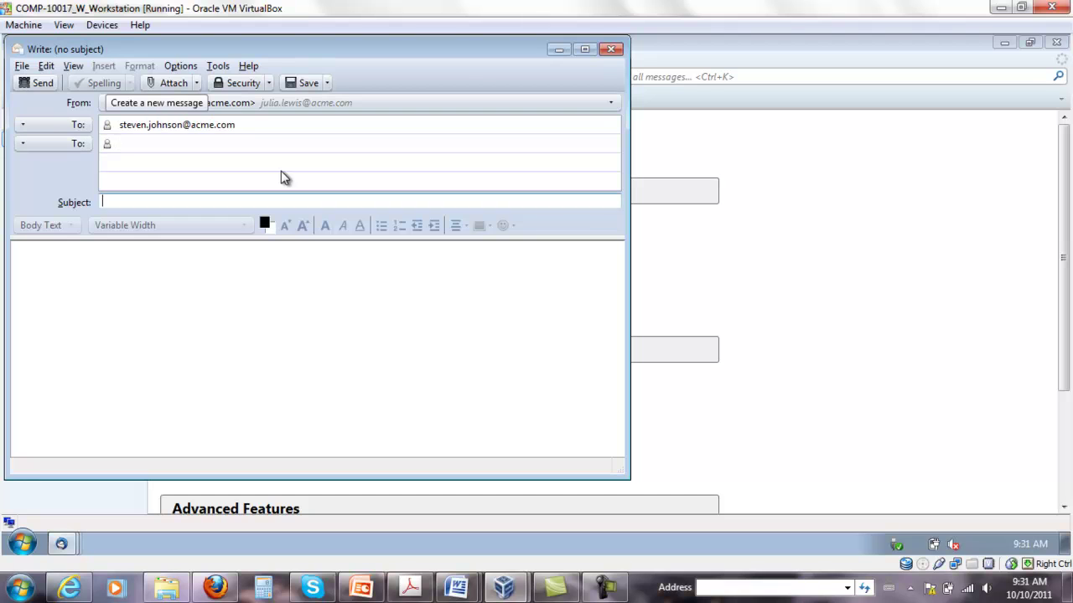
left_click(283, 178)
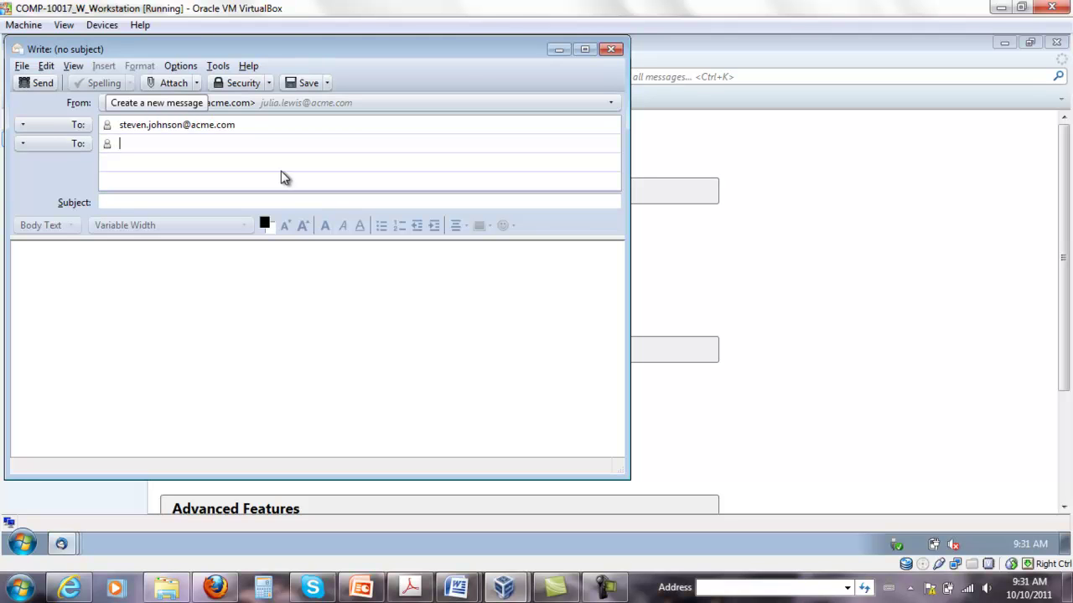
key("Tab")
type("Te")
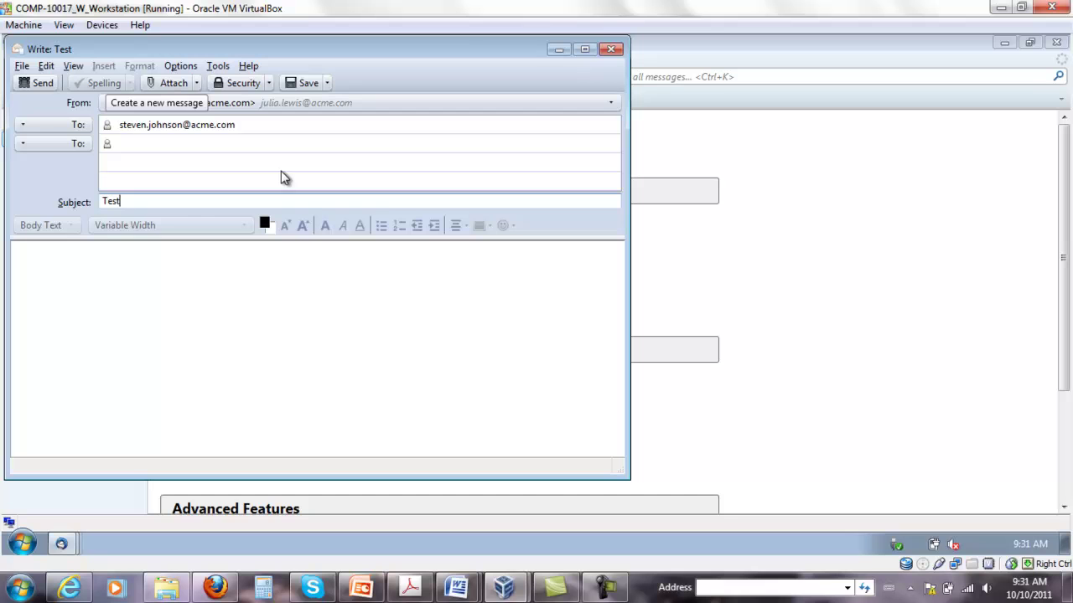
type("st")
left_click(225, 279)
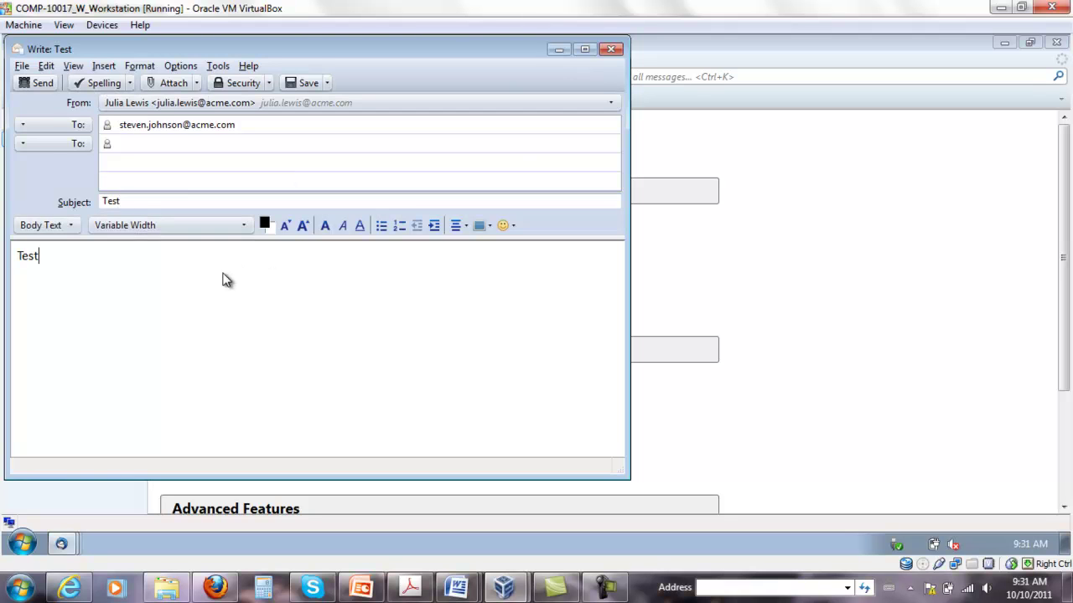
left_click(138, 201)
type("from Thunderbird")
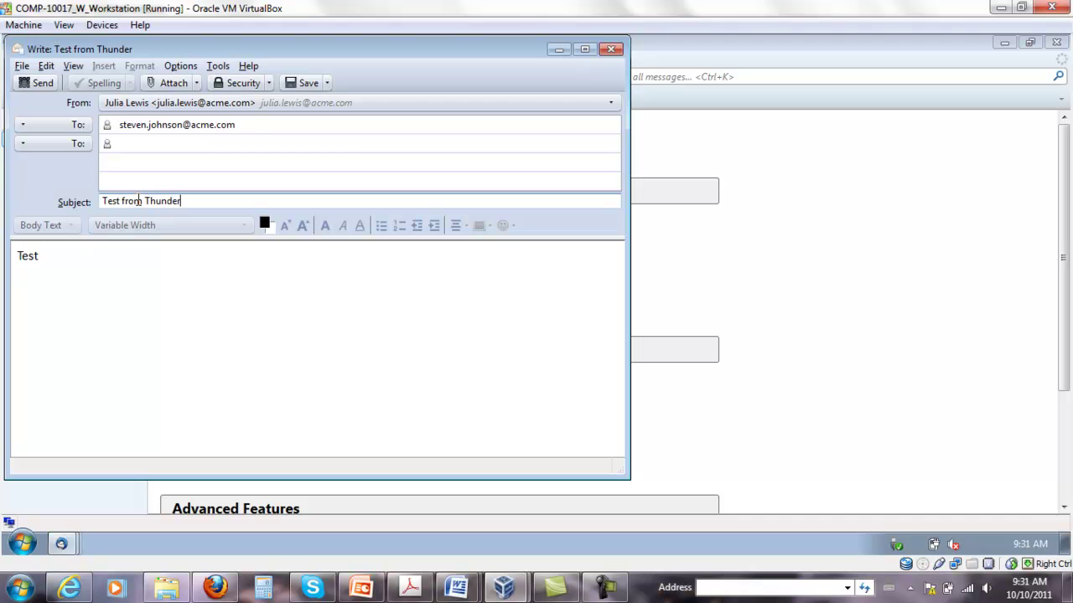
left_click(42, 82)
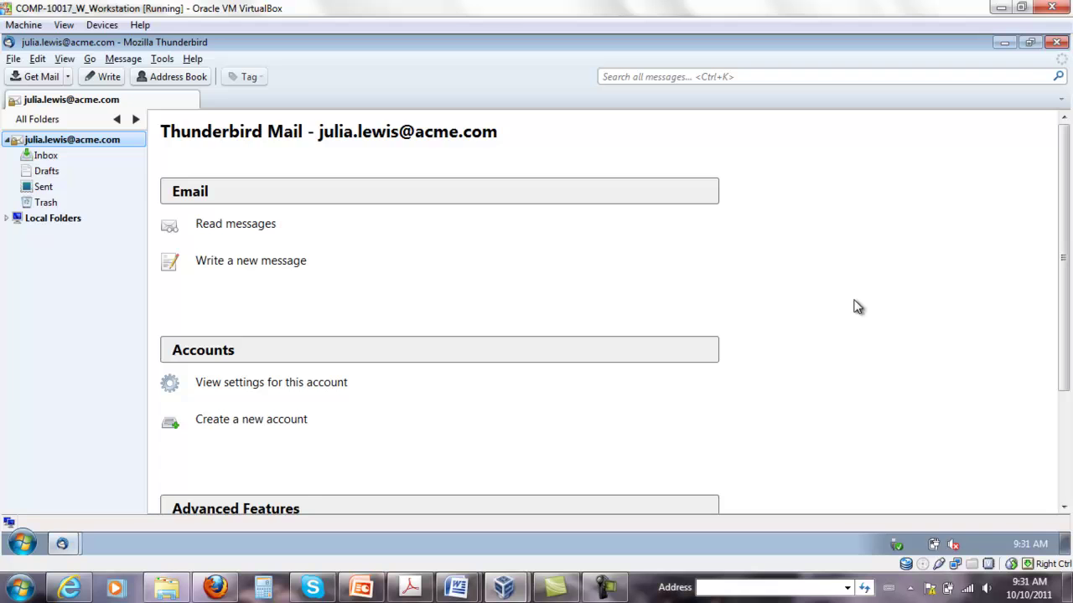
Open the sent message from the Sent folder to verify it, then close it
left_click(50, 188)
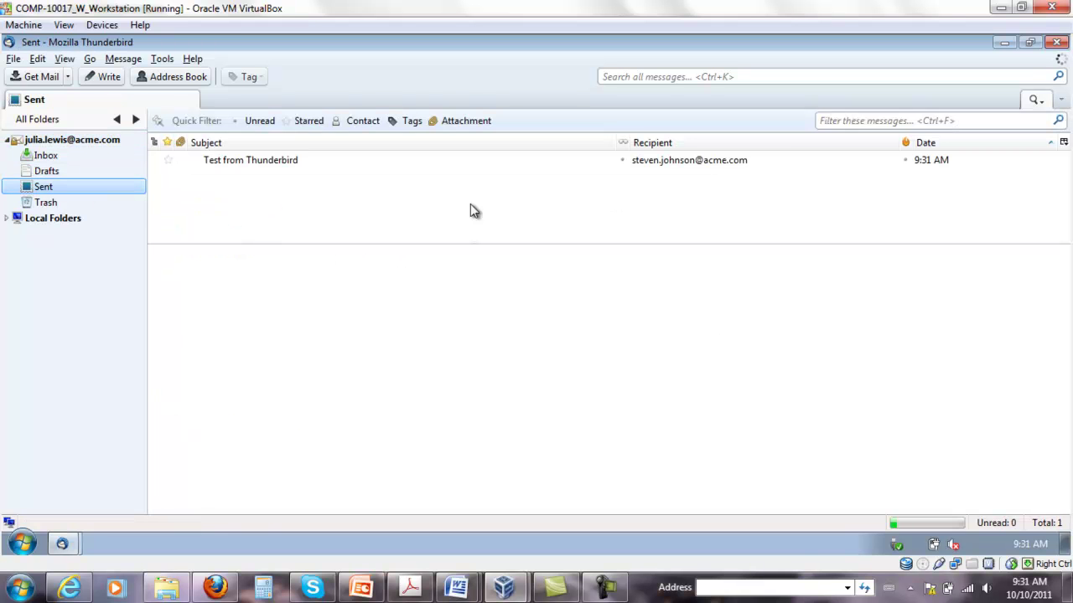
left_click(357, 160)
double_click(281, 160)
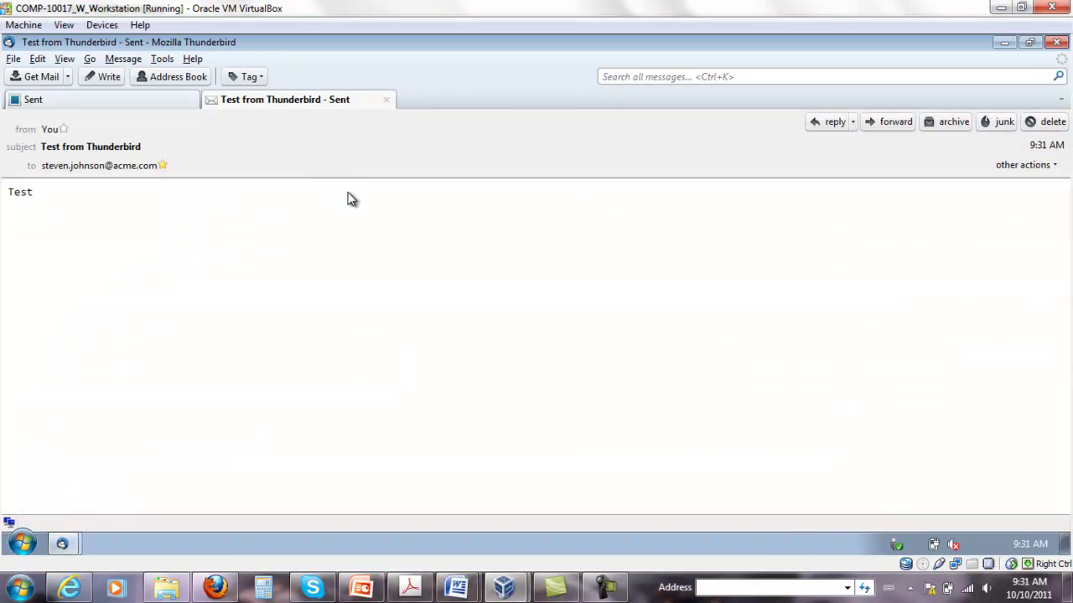
left_click(385, 100)
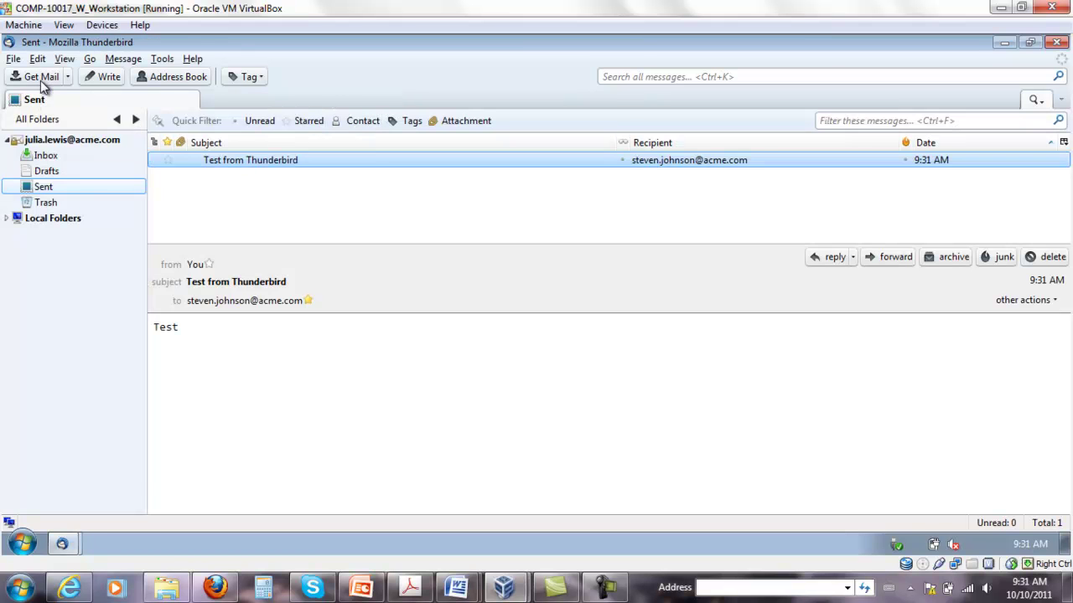
Compose another message to the recipient with subject 'Test from Thunderbird'
left_click(90, 76)
type("ste")
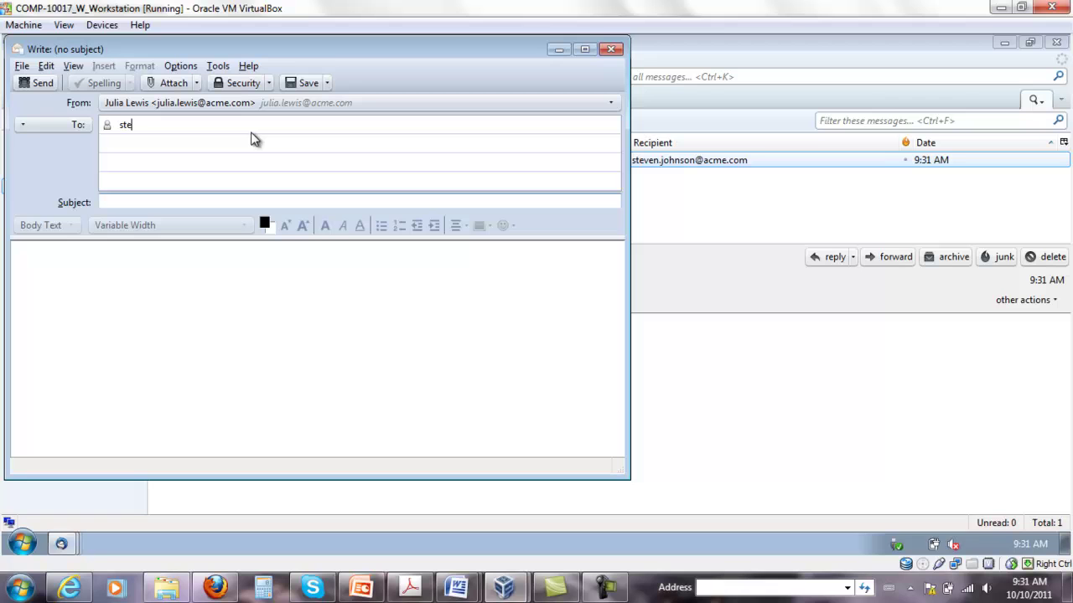
type("ven")
key("Return")
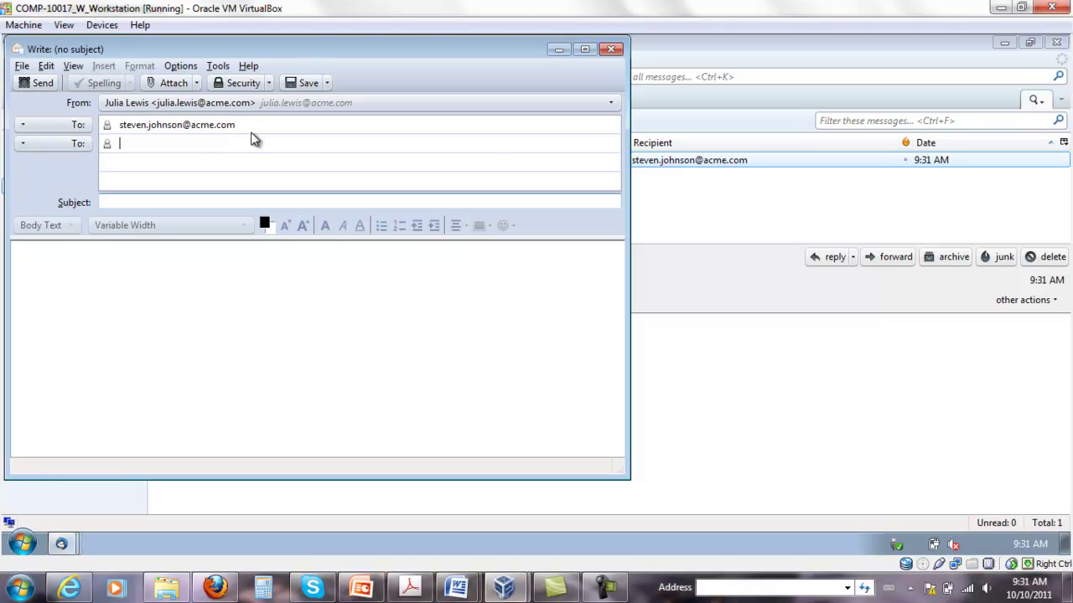
type("Test from Thunde")
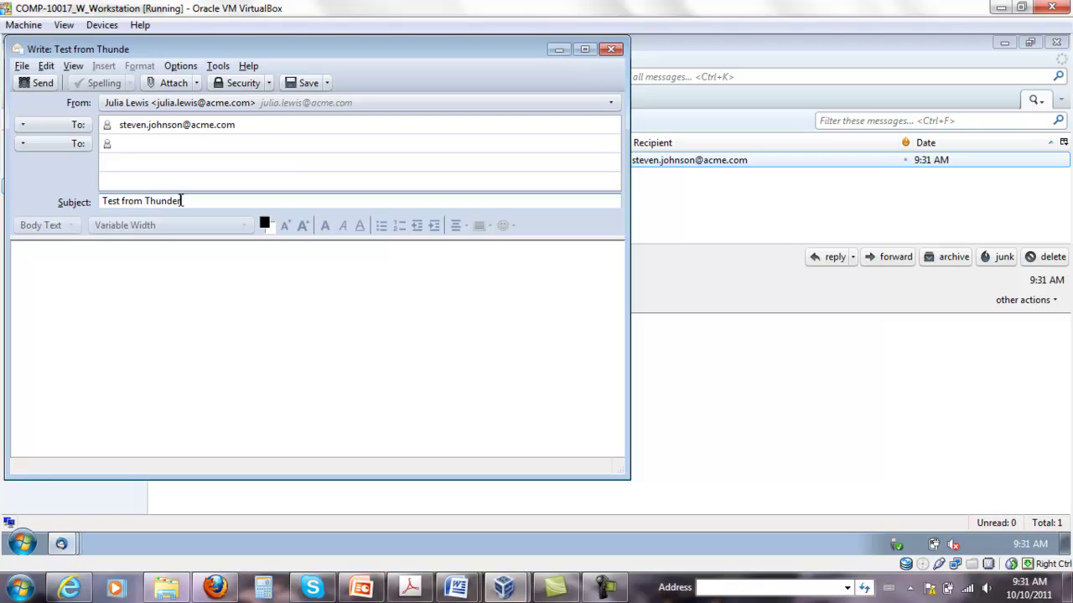
type("rbird")
key("Tab")
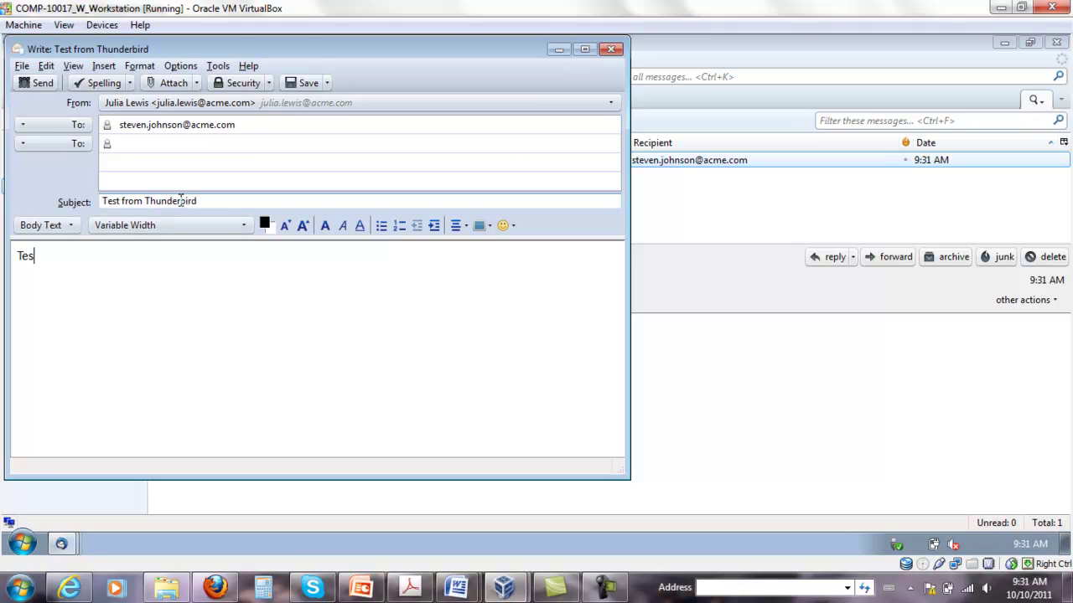
Turn on encryption and digital signing for the message and send it
left_click(269, 86)
left_click(265, 99)
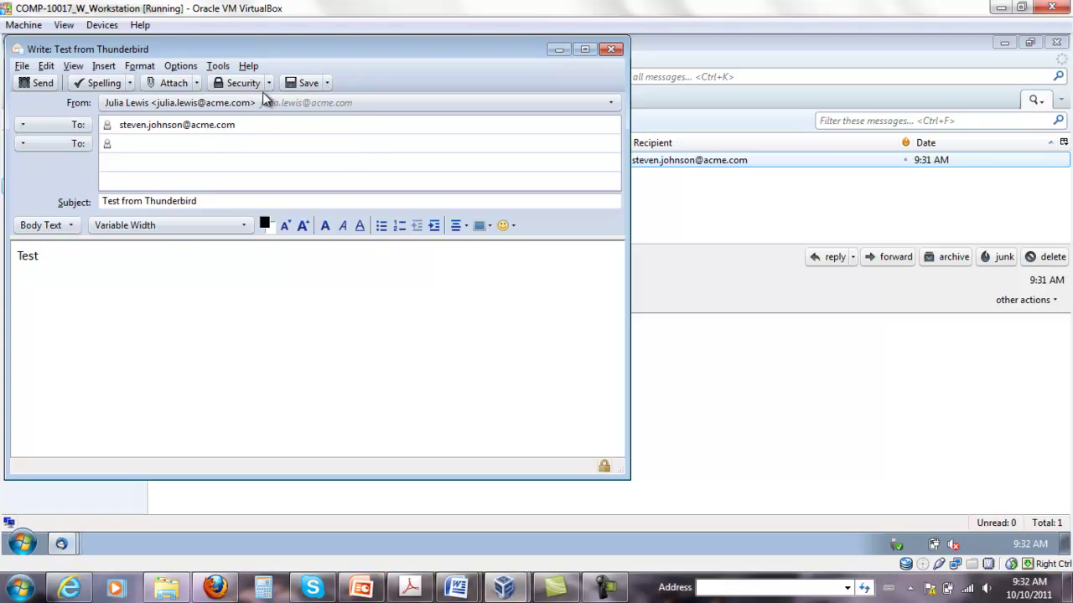
left_click(268, 83)
left_click(262, 119)
left_click(34, 83)
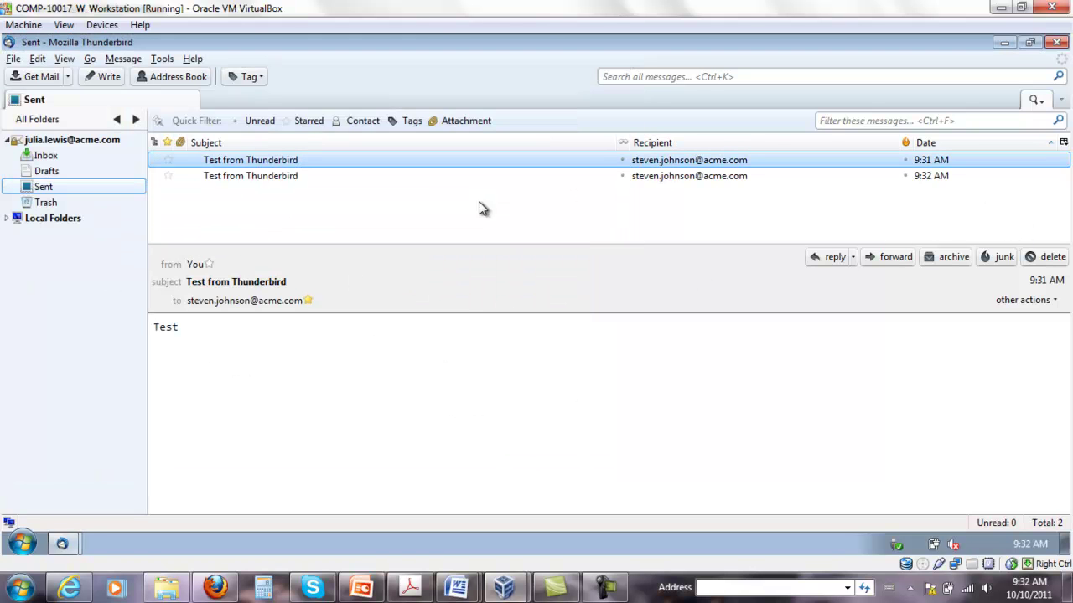
Open the sent 9:32 AM test message and confirm it shows a valid signature and encryption
left_click(76, 189)
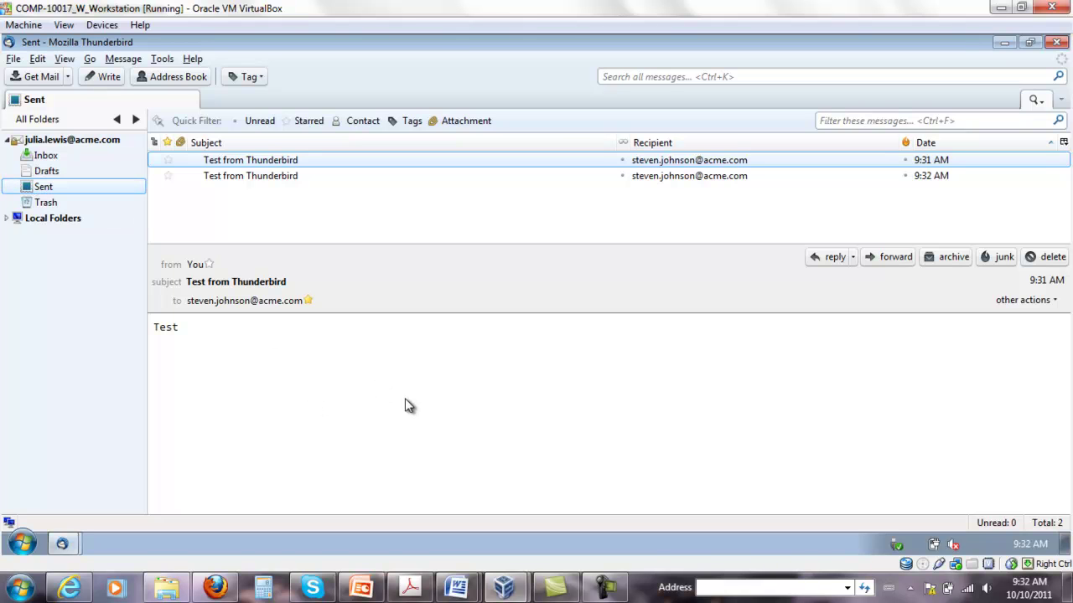
left_click(438, 175)
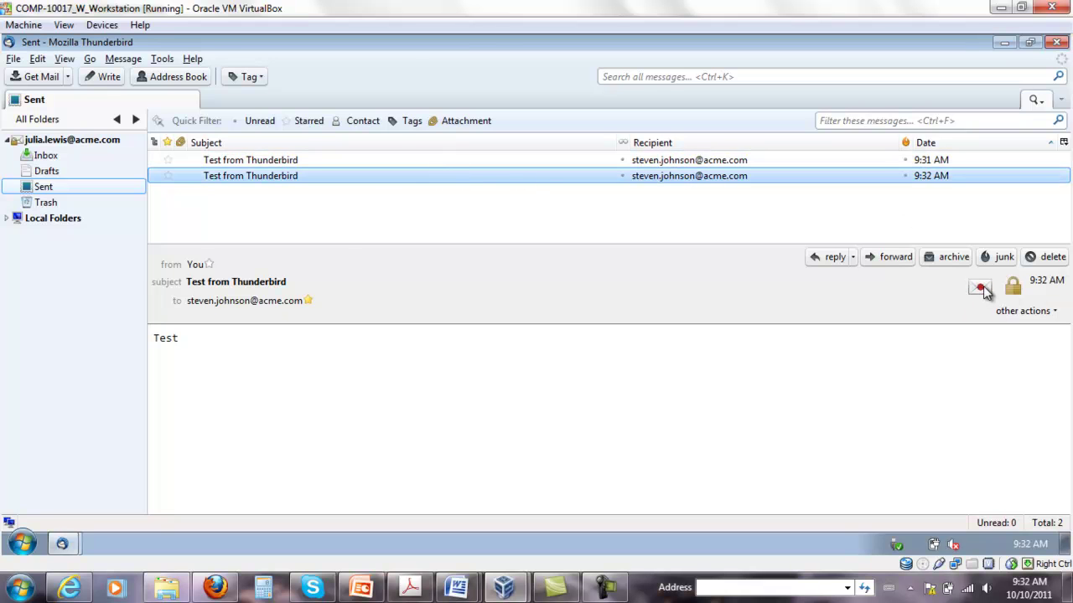
left_click(981, 288)
left_click(344, 256)
left_click(1019, 295)
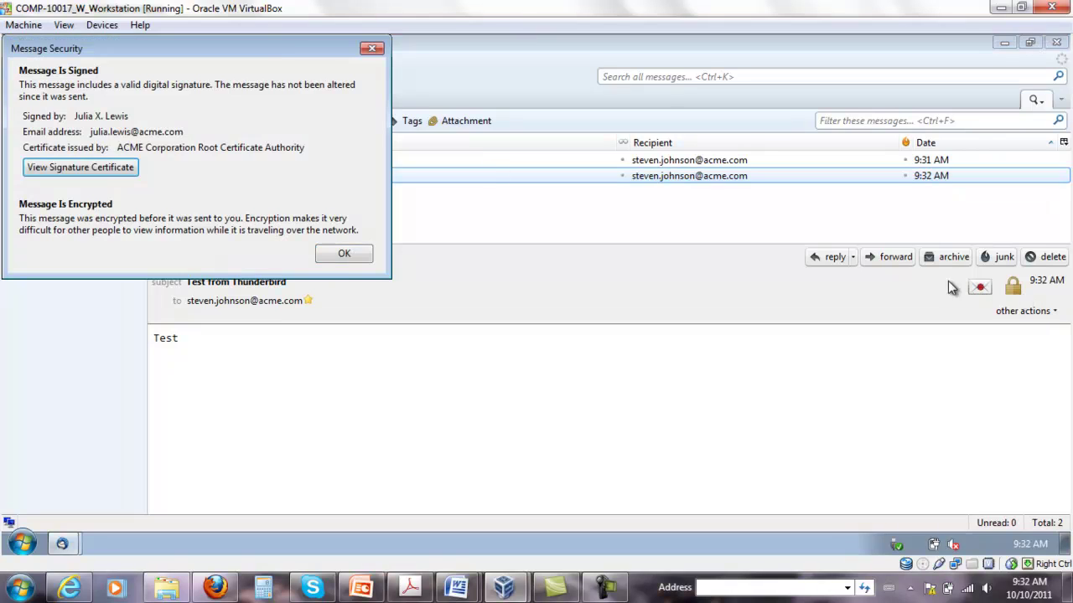
Close the security report, then Switch User and log on to the recipient's account with its password
left_click(344, 254)
left_click(22, 544)
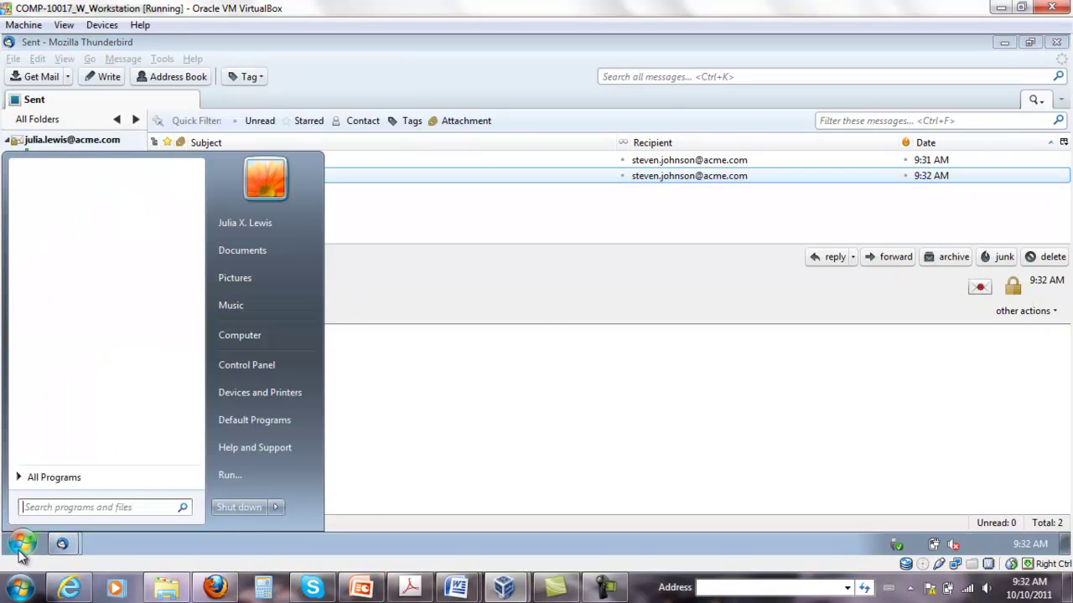
left_click(276, 508)
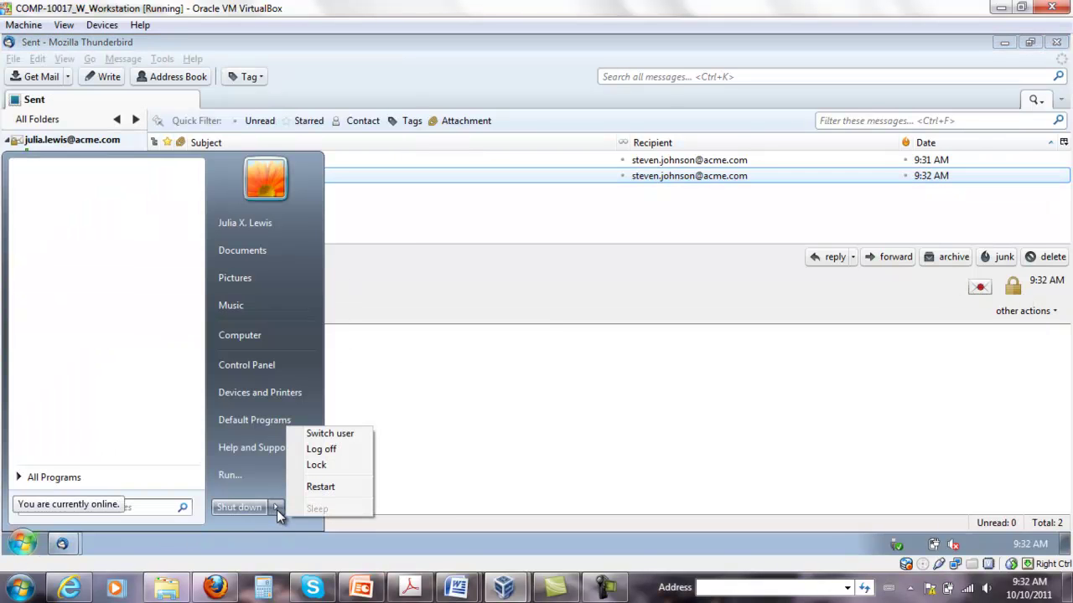
left_click(330, 434)
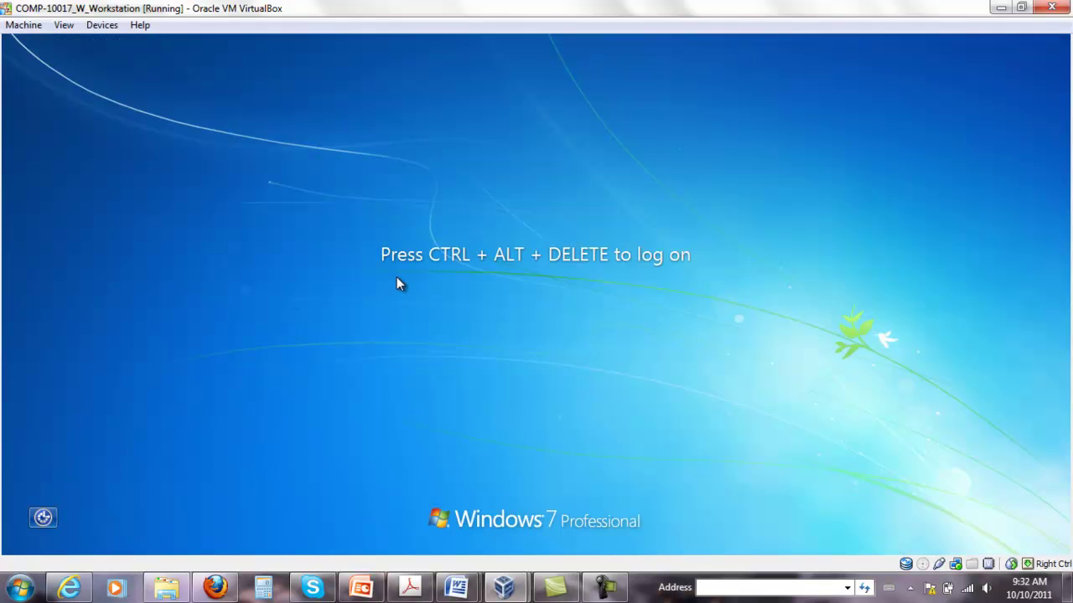
left_click(23, 26)
left_click(84, 128)
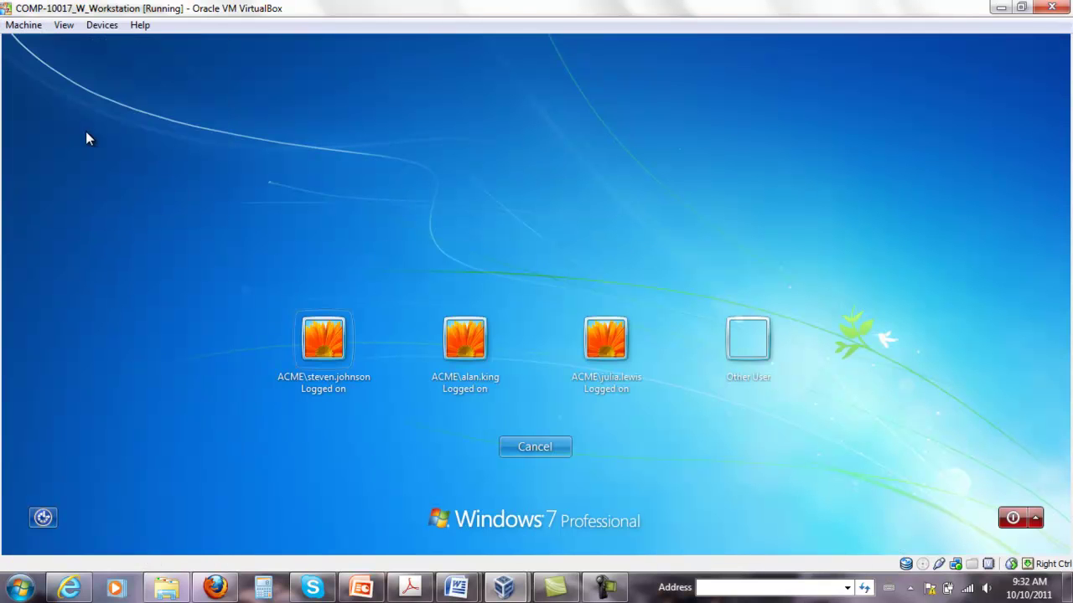
left_click(325, 339)
type("••")
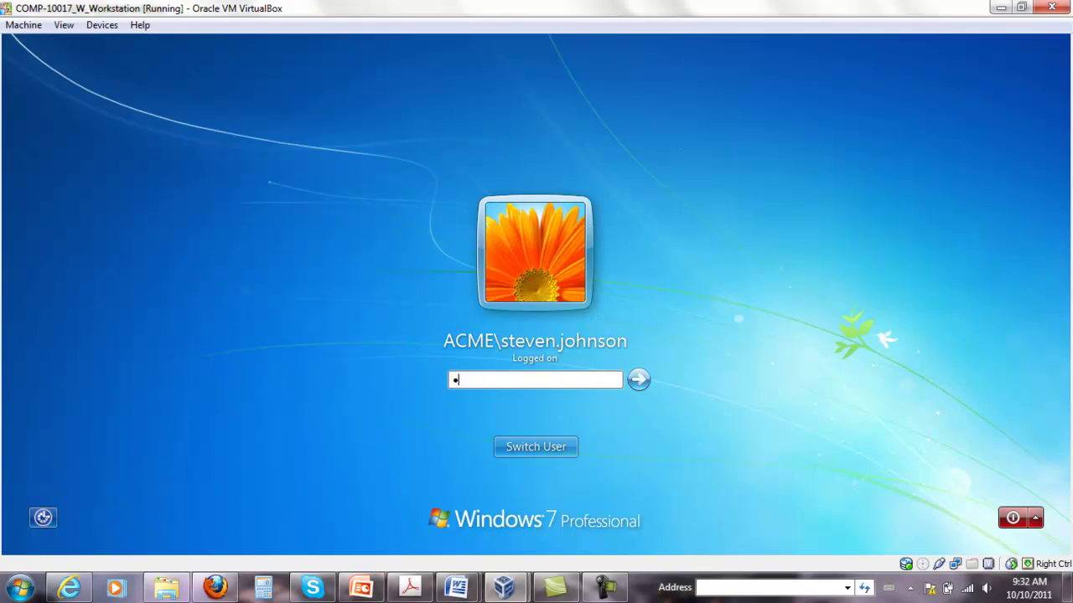
type("••••")
key("Return")
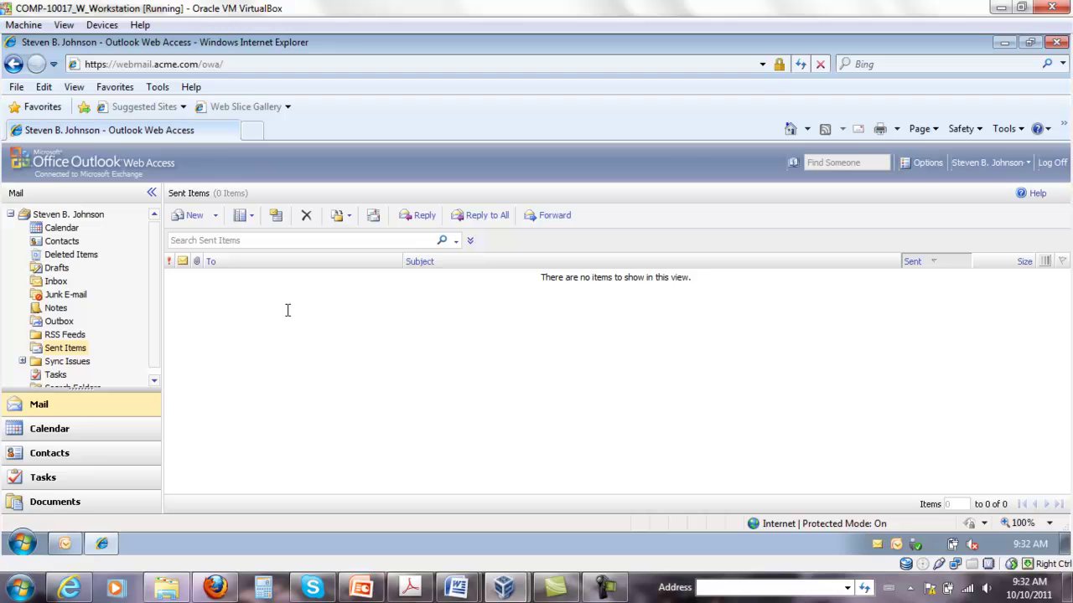
Delete the older 9:31 AM message from the Outlook Web Access Inbox
left_click(59, 282)
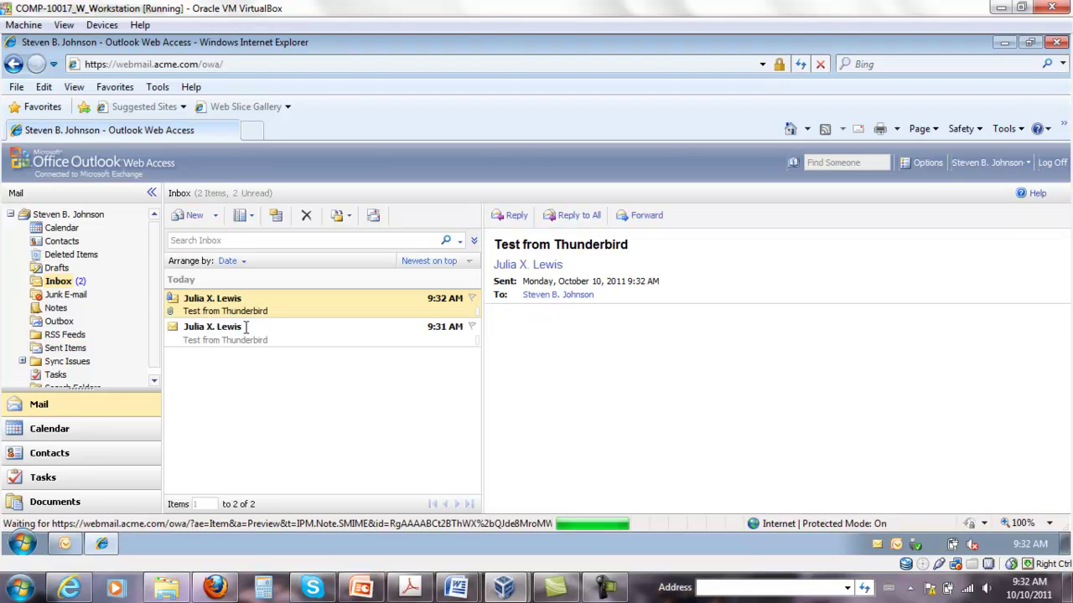
left_click(273, 334)
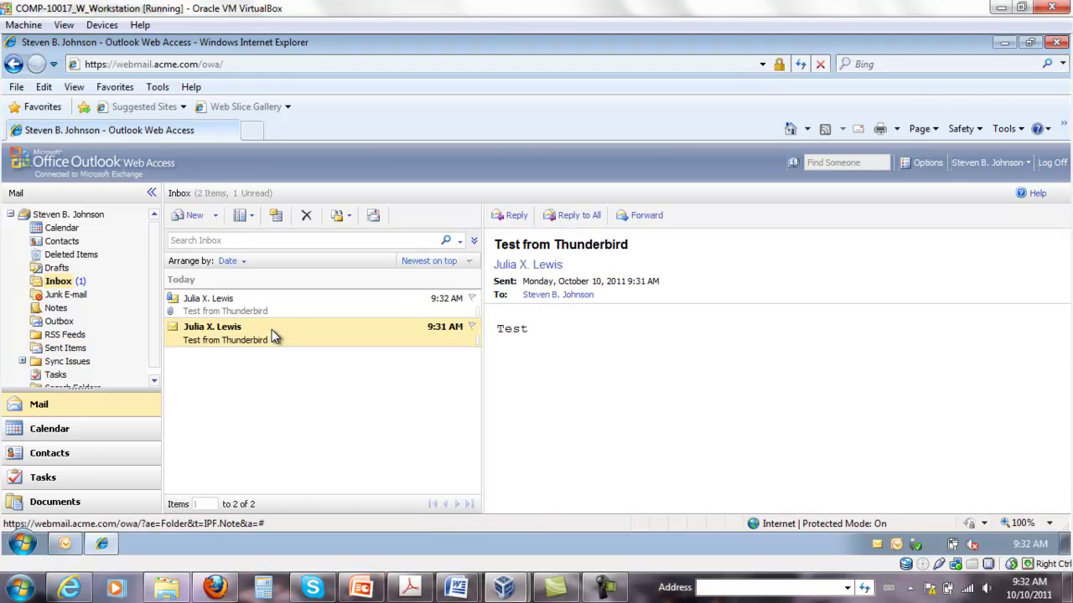
key("Delete")
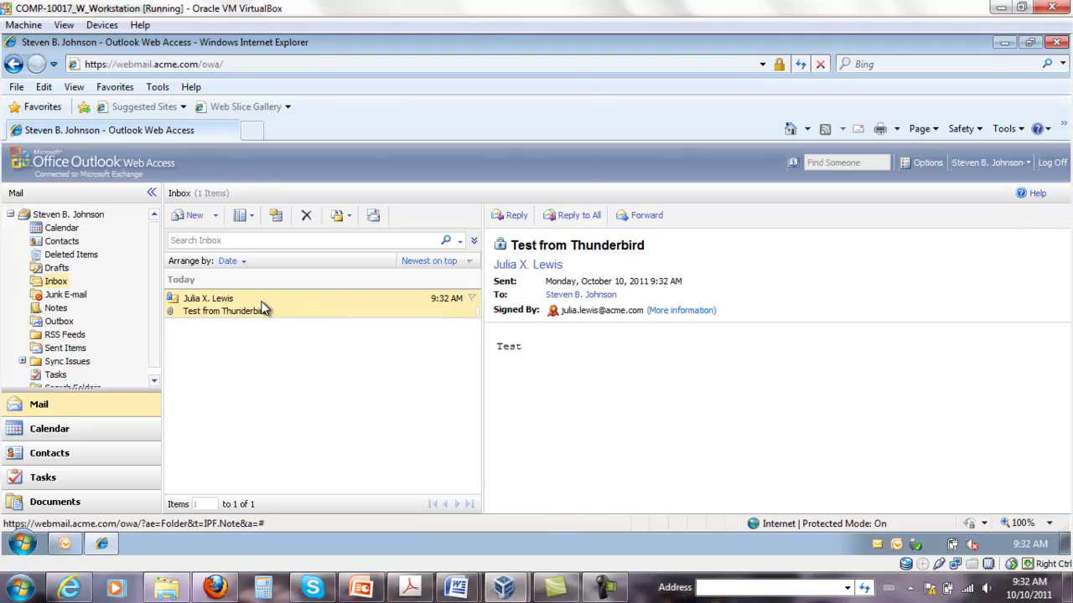
Open the 9:32 AM message, verify its signature and encryption details, and close it
double_click(268, 309)
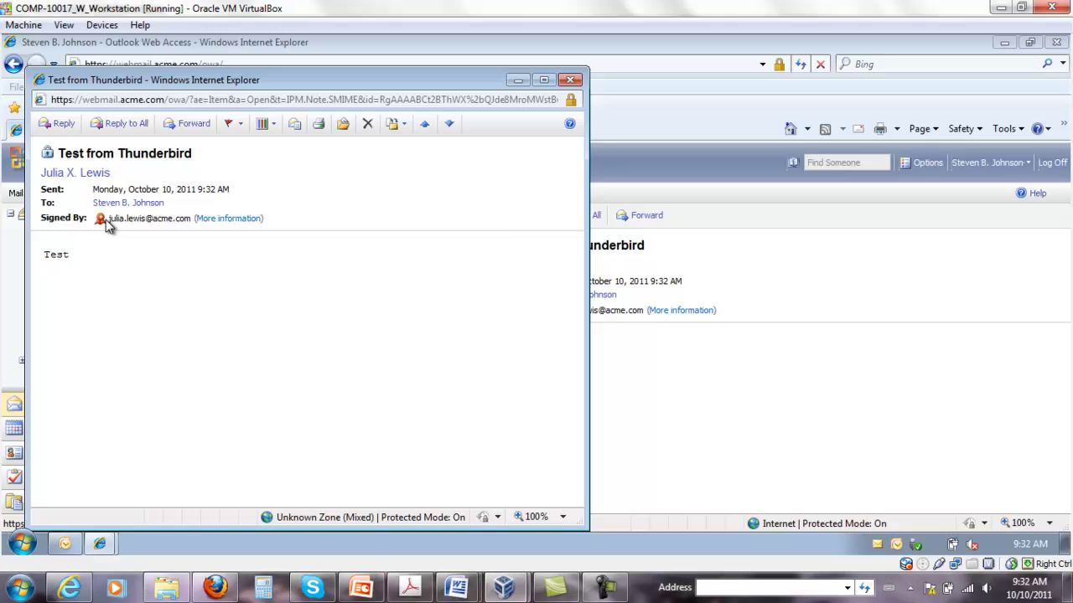
left_click(100, 219)
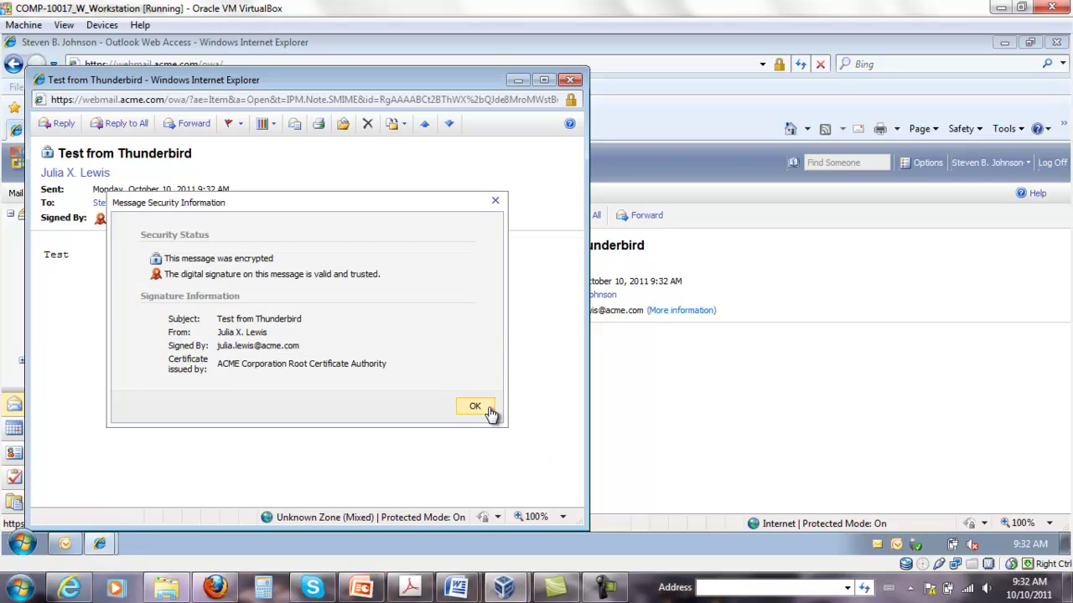
left_click(482, 410)
left_click(570, 80)
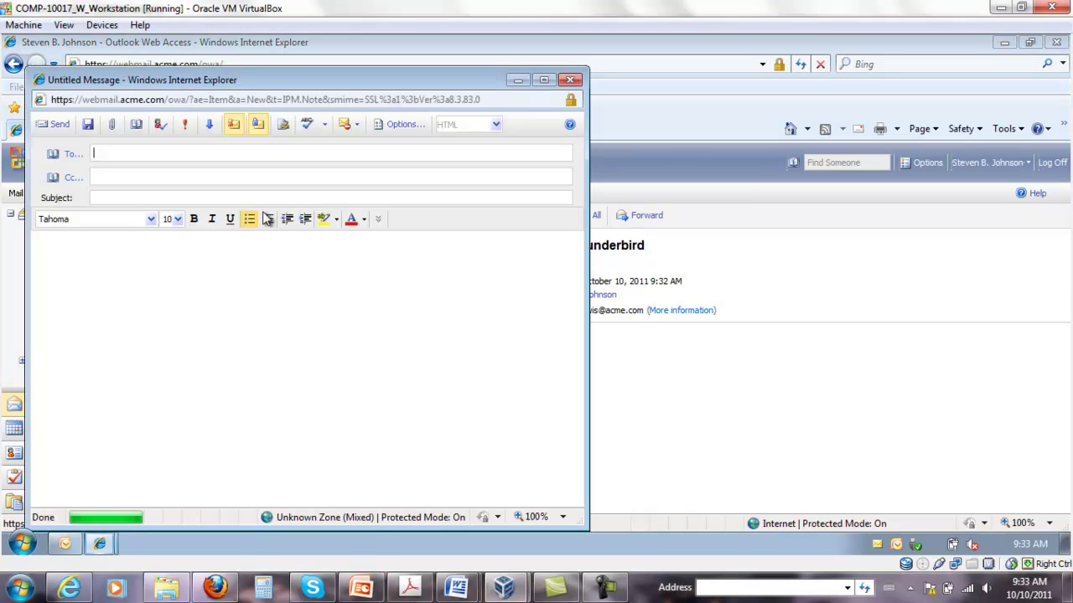
Send 'Test from OWA' with body 'Test' to the Thunderbird user, then check Deleted Items and Inbox
type("julia")
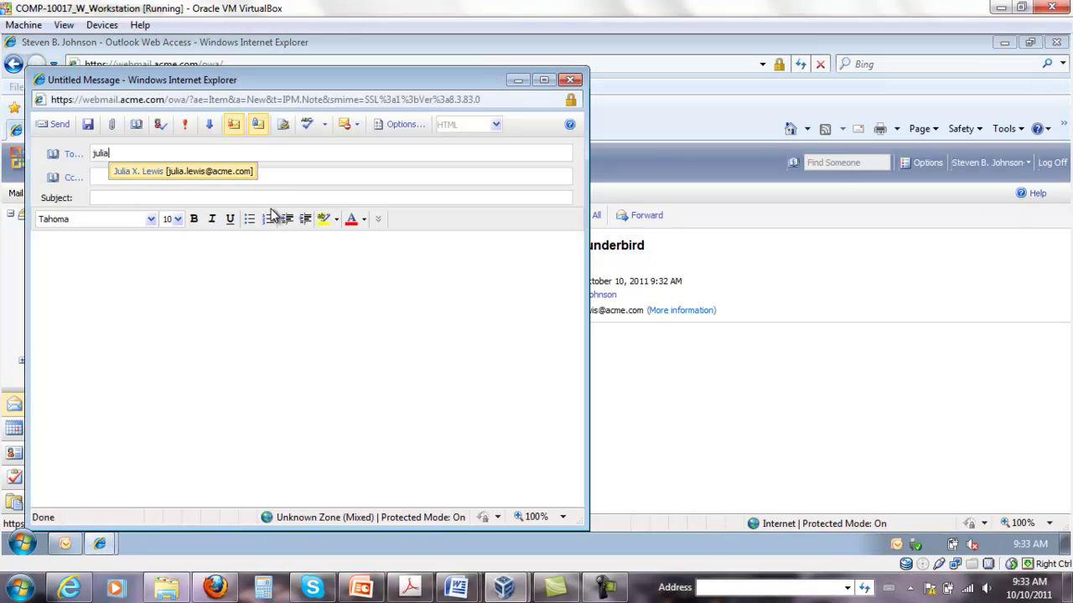
key("Tab")
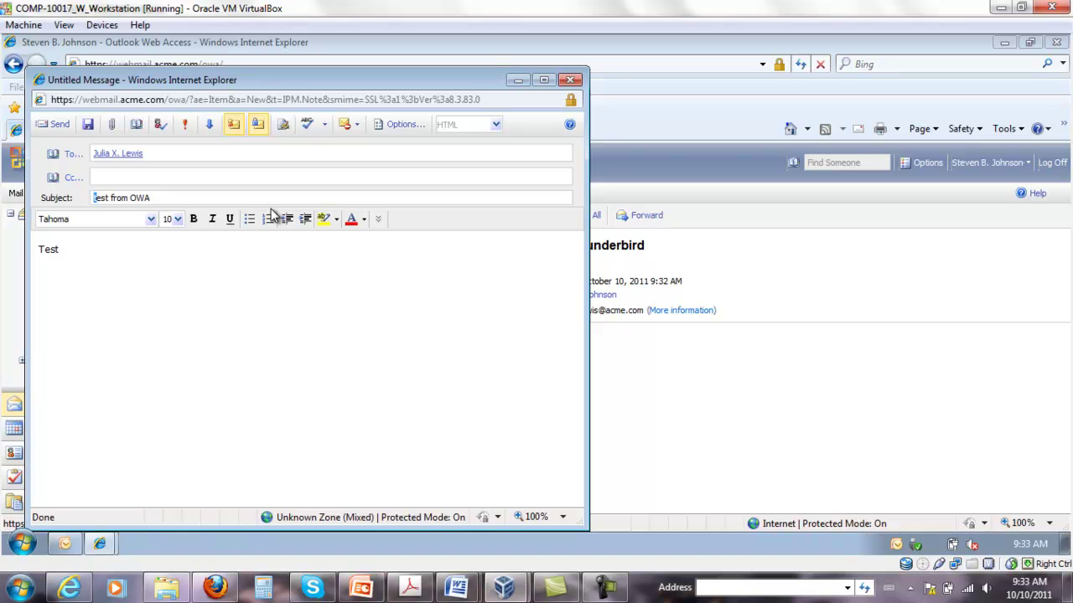
type("T")
left_click(53, 124)
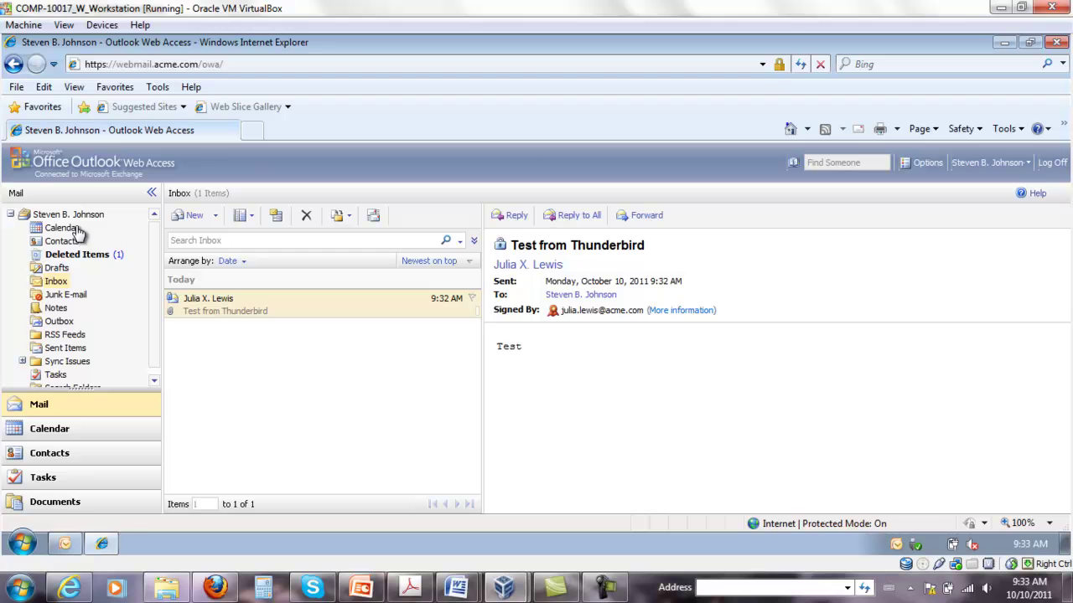
left_click(75, 256)
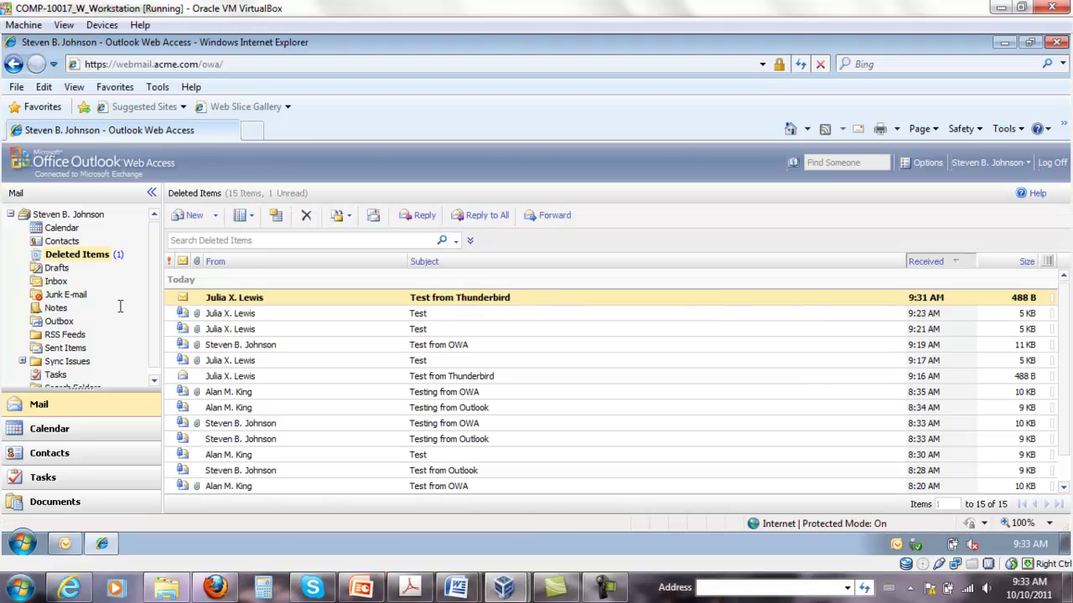
left_click(55, 282)
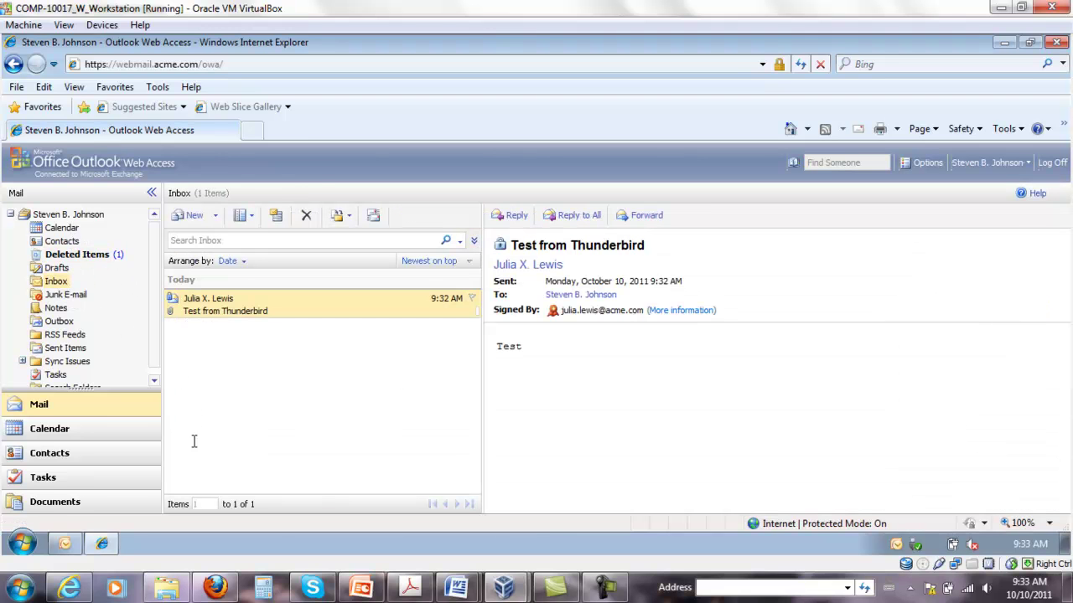
left_click(46, 546)
Switch back to the Thunderbird user's Windows account and log on with its password
mouse_move(283, 509)
left_click(326, 467)
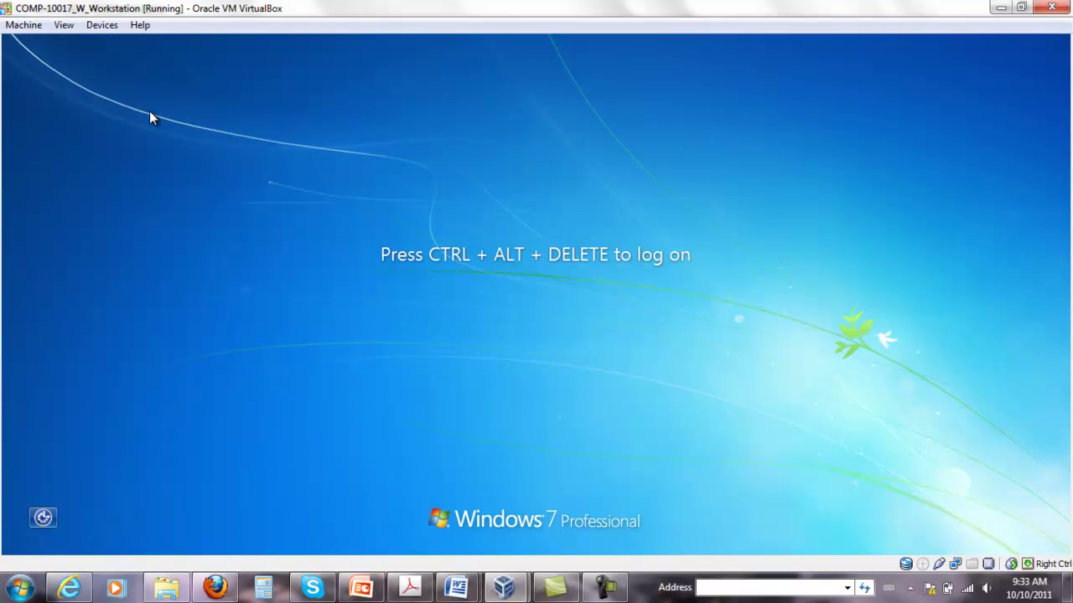
left_click(23, 25)
left_click(88, 127)
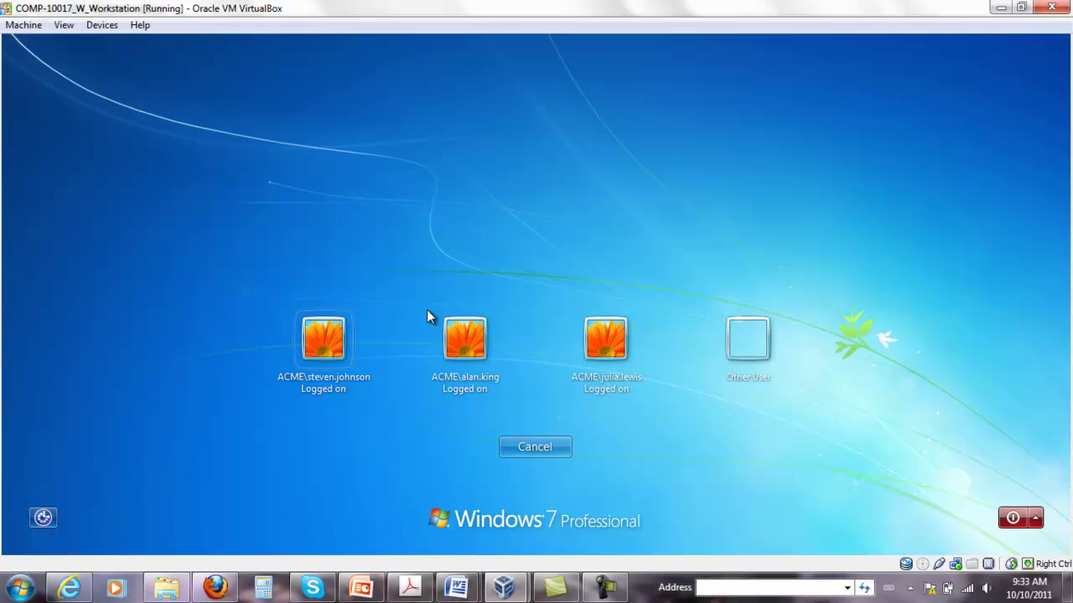
left_click(605, 339)
type("P")
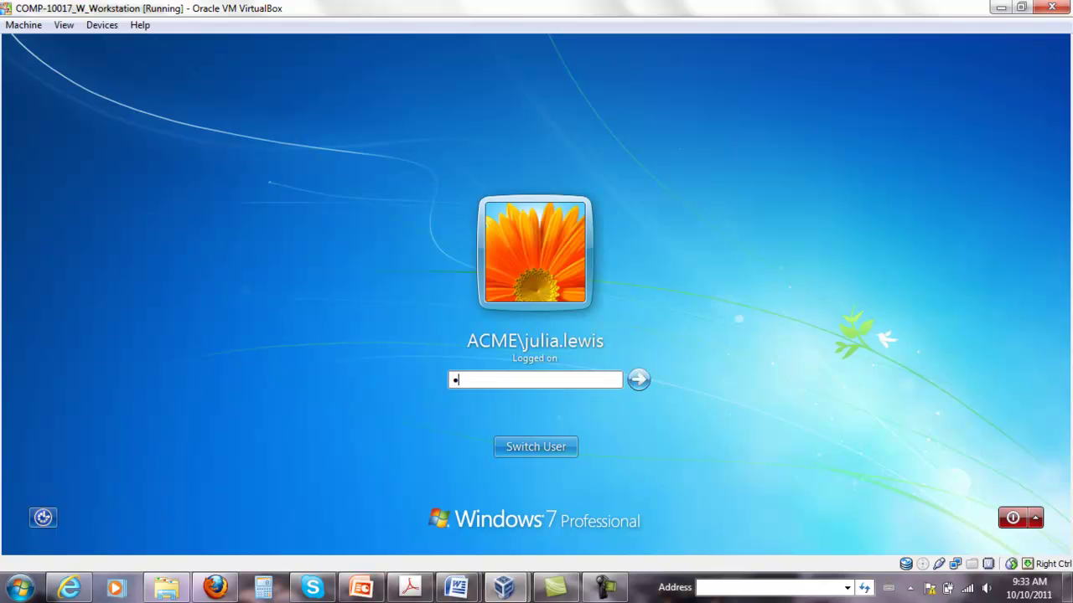
key("Return")
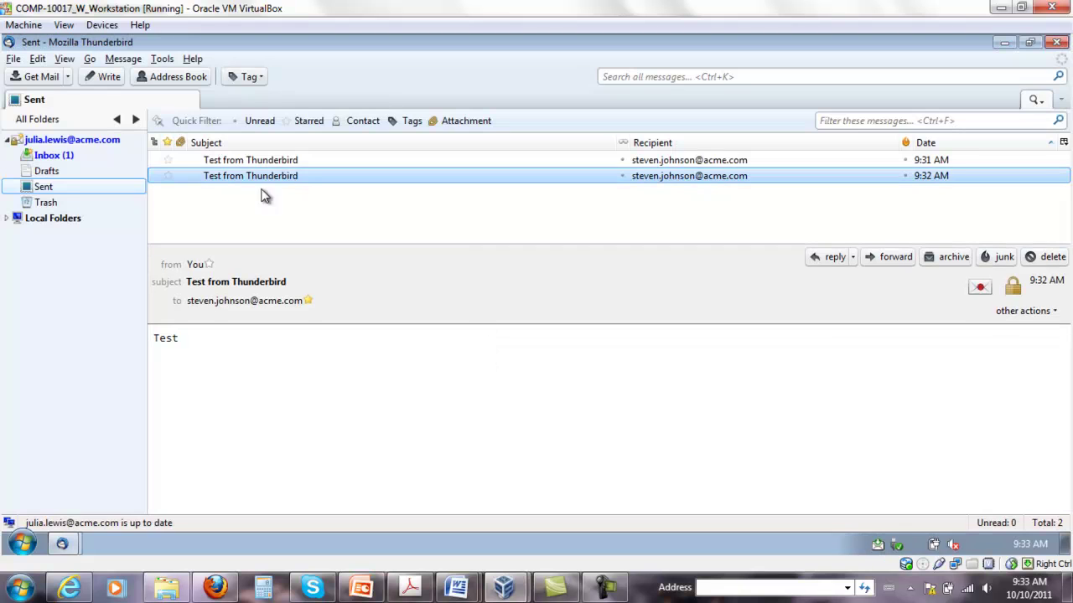
Open 'Test from OWA' from the Inbox and inspect its security status and signer's certificate
left_click(50, 155)
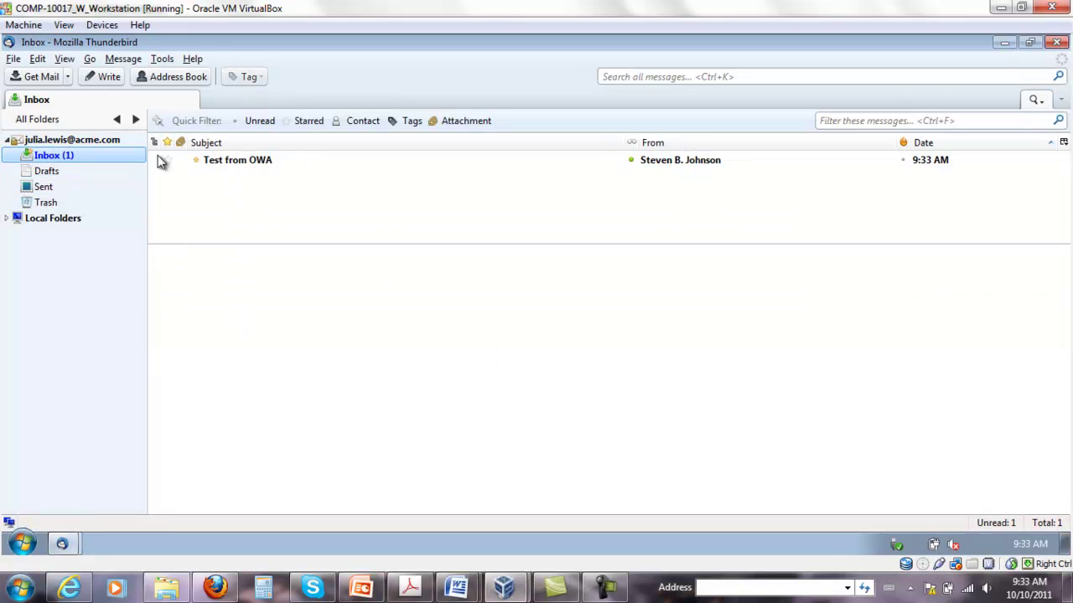
double_click(241, 160)
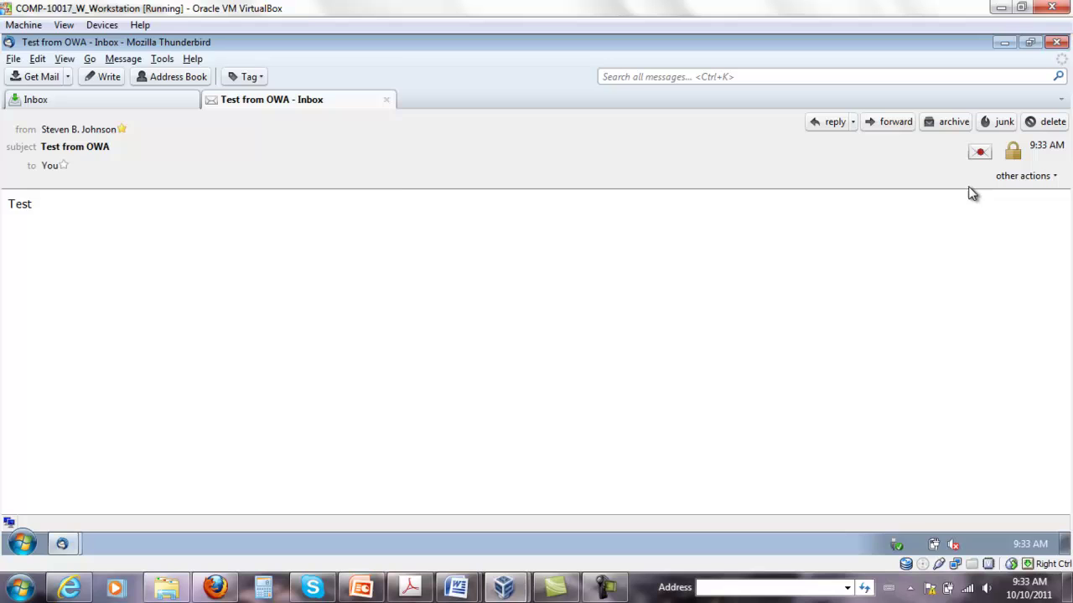
left_click(982, 155)
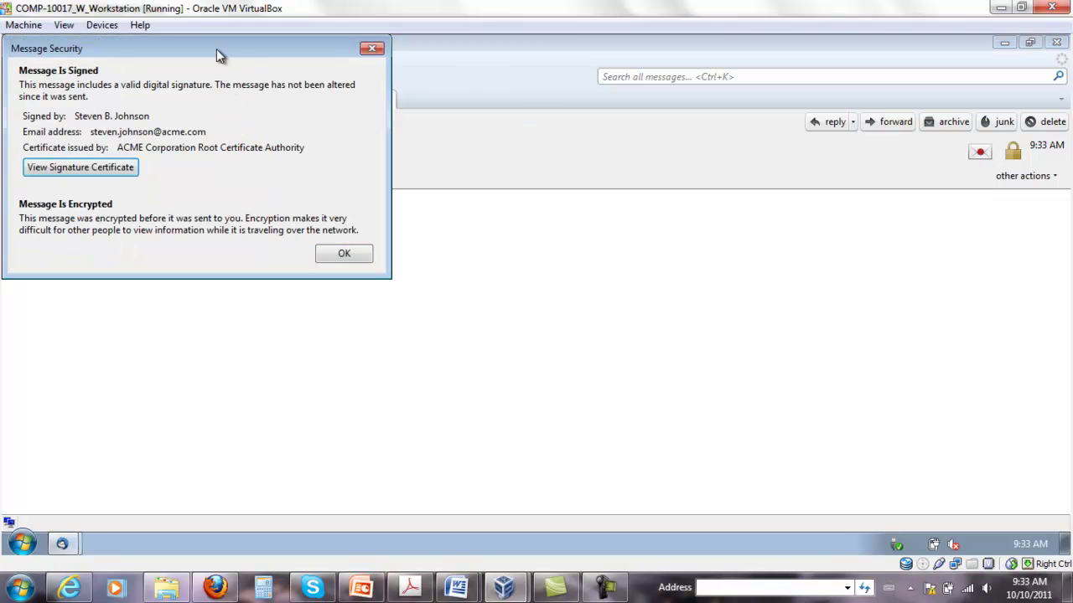
left_click_drag(216, 56, 392, 126)
left_click(301, 243)
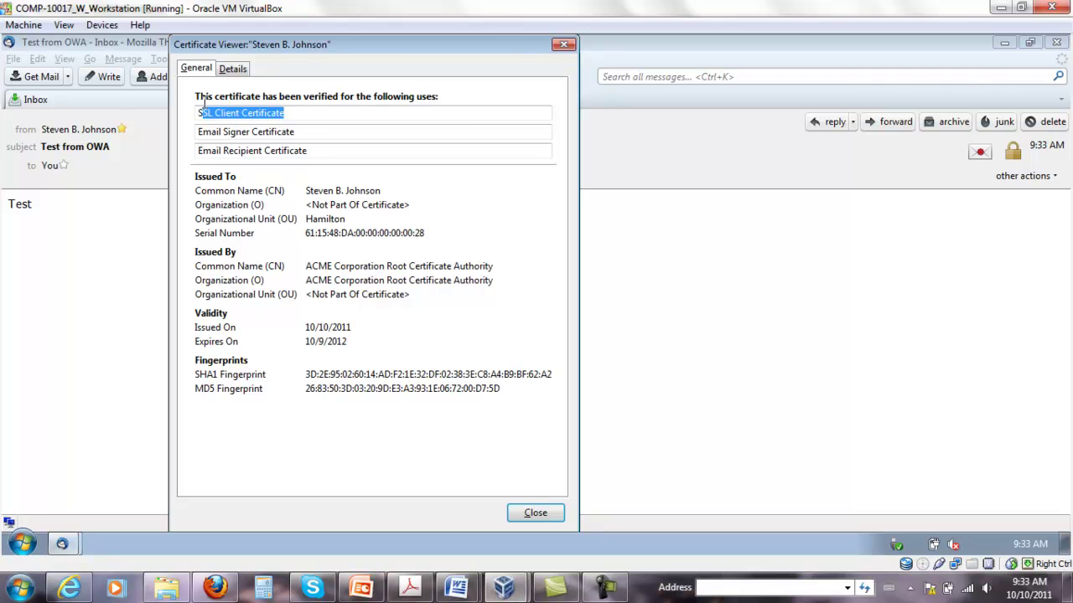
left_click(354, 135)
left_click(534, 514)
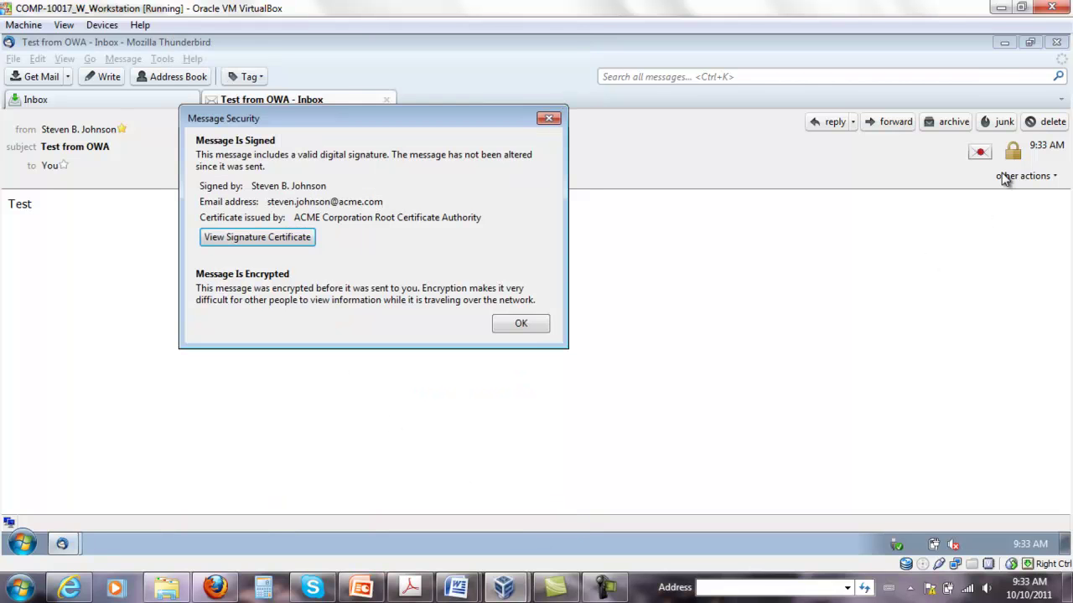
left_click(547, 329)
Recheck the message's signature and encryption status, then close Thunderbird
left_click(1011, 153)
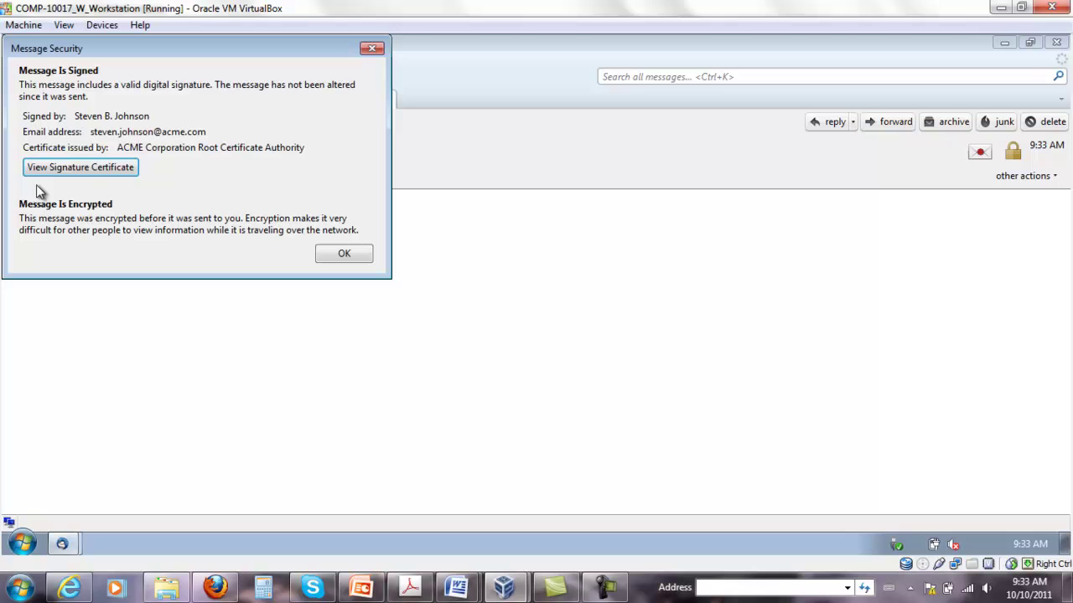
left_click(329, 259)
left_click(1058, 44)
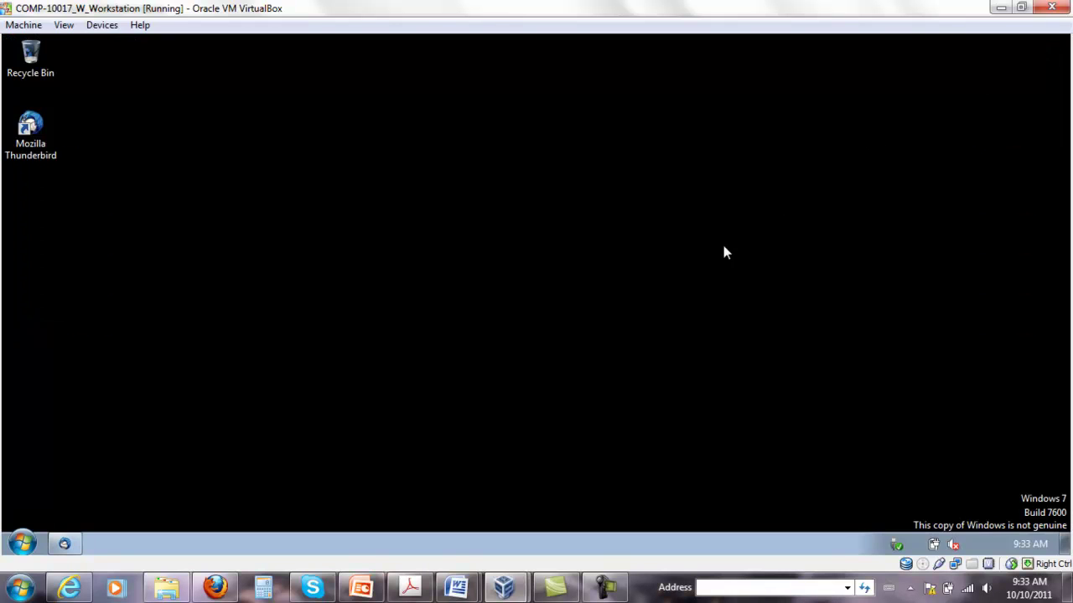